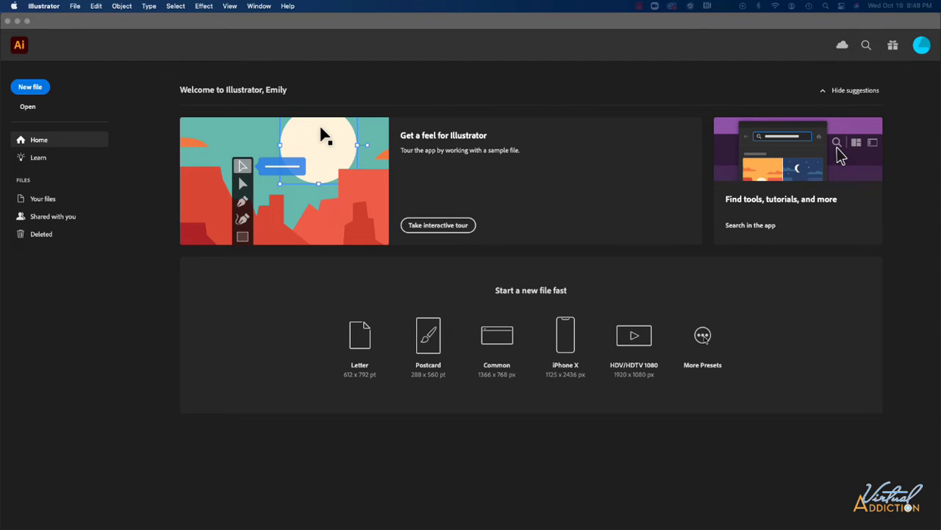
Create a new landscape Letter document in RGB colour mode
{"action": "left_click", "coordinate": [704, 339]}
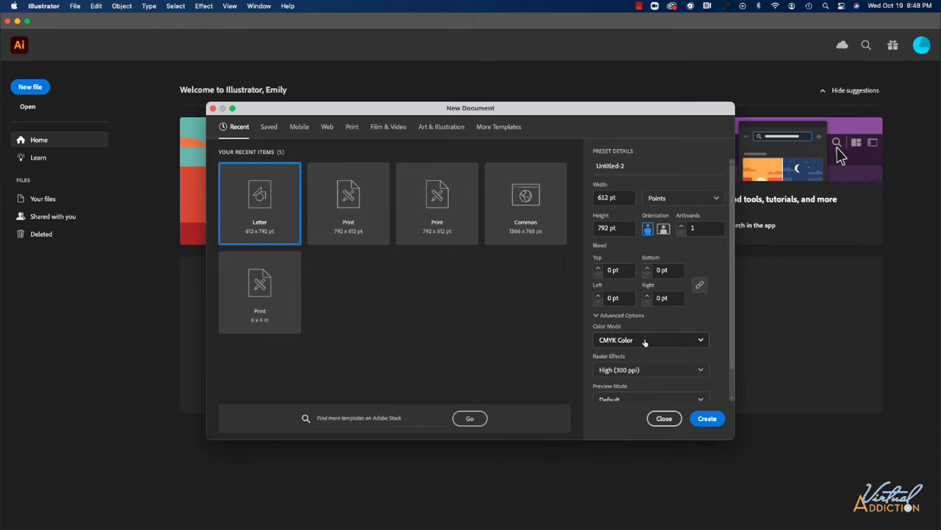
{"action": "scroll", "coordinate": [645, 342], "scroll_direction": "down", "scroll_amount": 3}
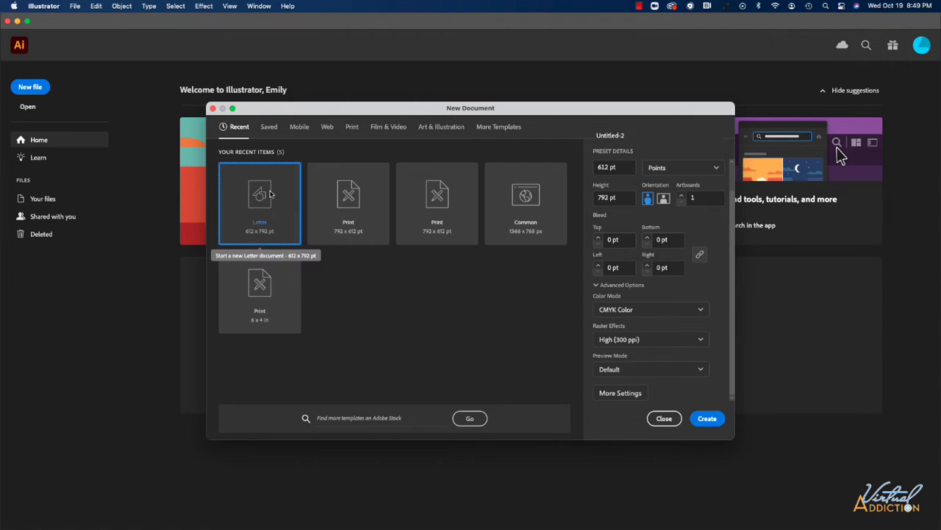
{"action": "left_click", "coordinate": [665, 200]}
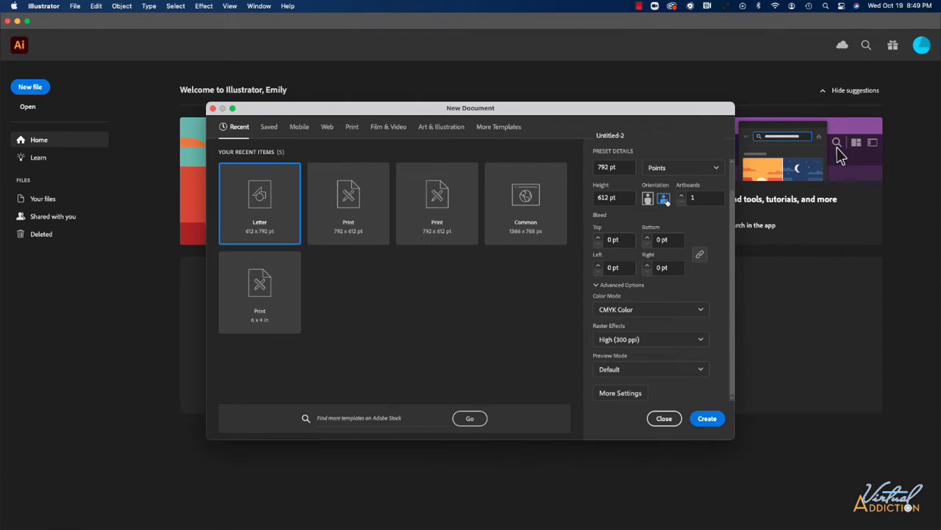
{"action": "left_click", "coordinate": [653, 310]}
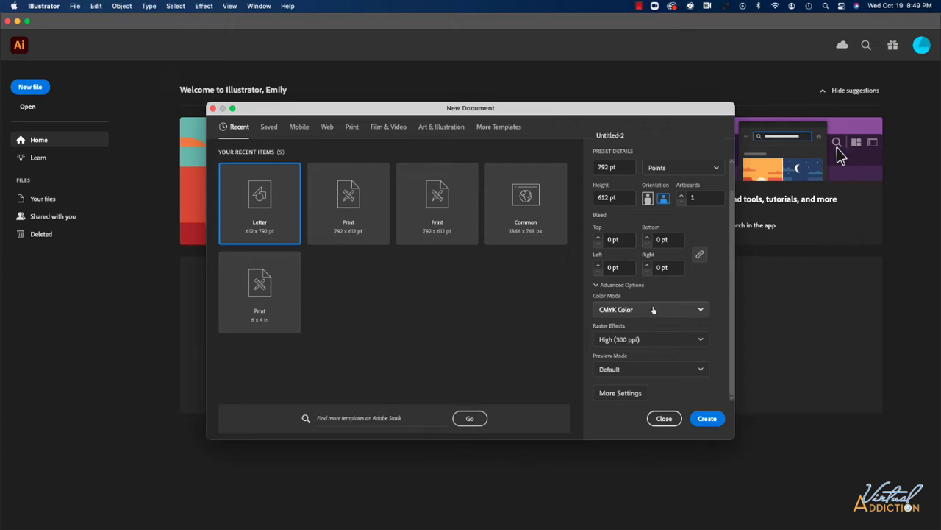
{"action": "left_click", "coordinate": [630, 328]}
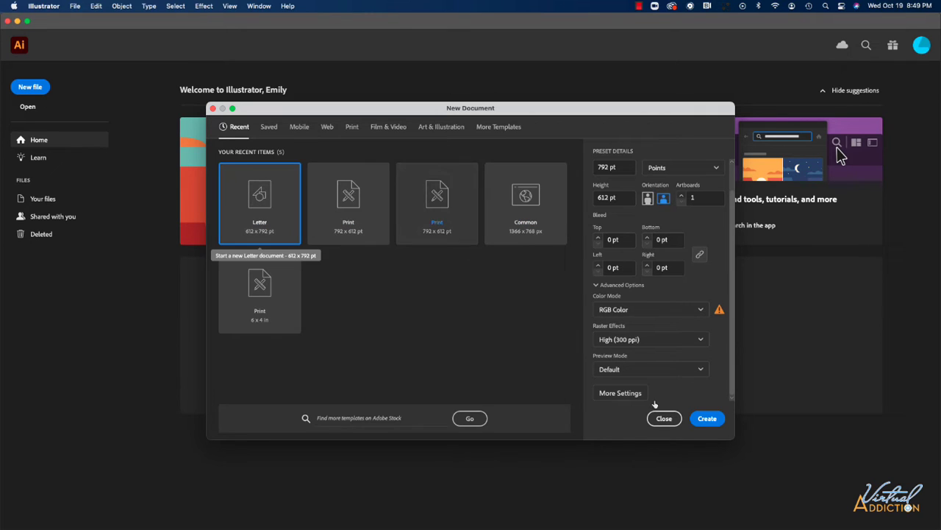
{"action": "left_click", "coordinate": [708, 419]}
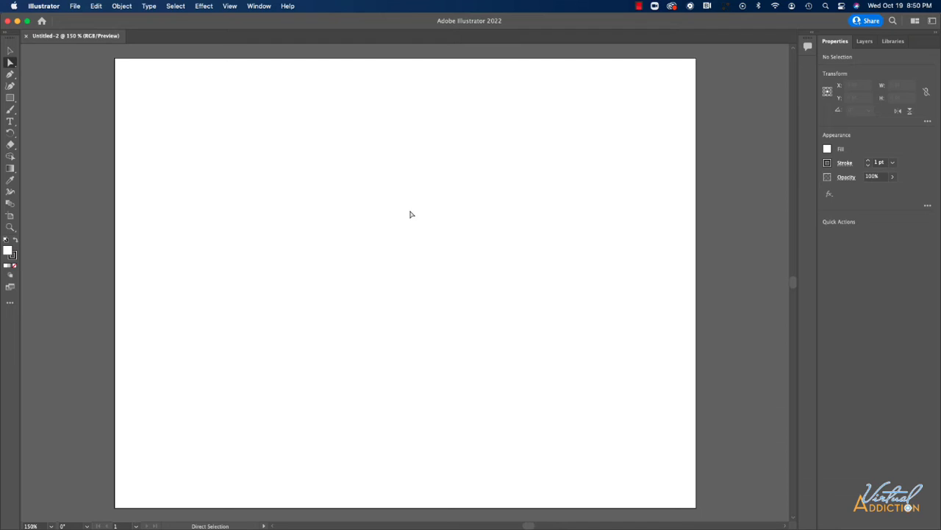
Switch the workspace to Essentials Classic from the Window menu
{"action": "left_click", "coordinate": [259, 6]}
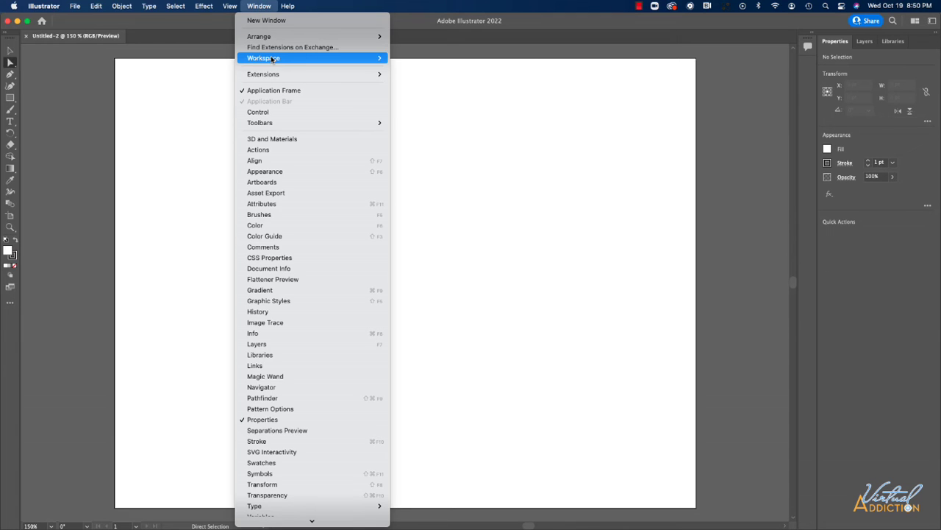
{"action": "mouse_move", "coordinate": [263, 57]}
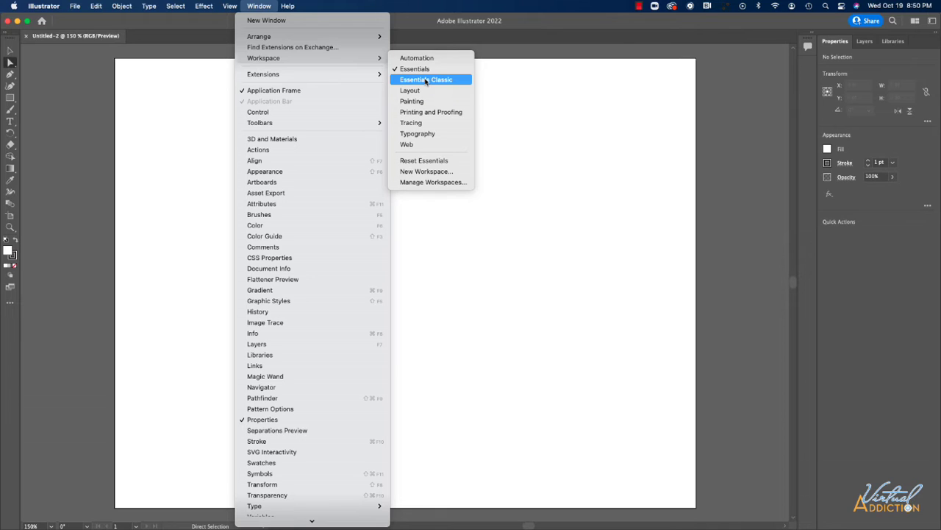
{"action": "left_click", "coordinate": [426, 80]}
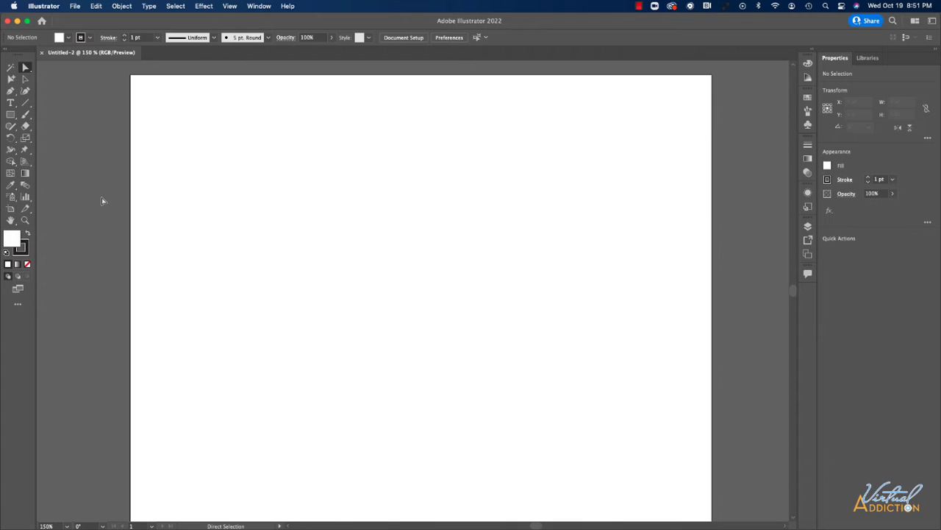
{"action": "left_click", "coordinate": [27, 69]}
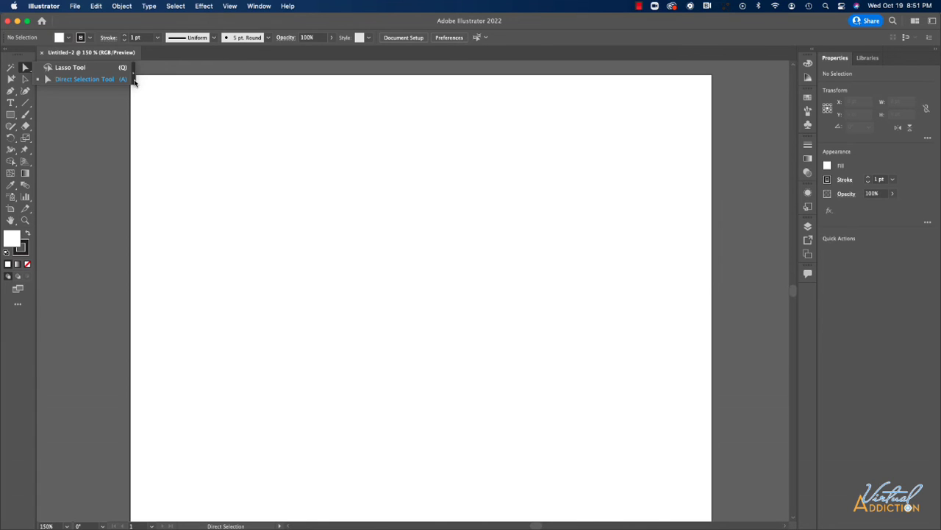
{"action": "left_click", "coordinate": [134, 81]}
{"action": "left_click_drag", "start_coordinate": [43, 76], "coordinate": [80, 82]}
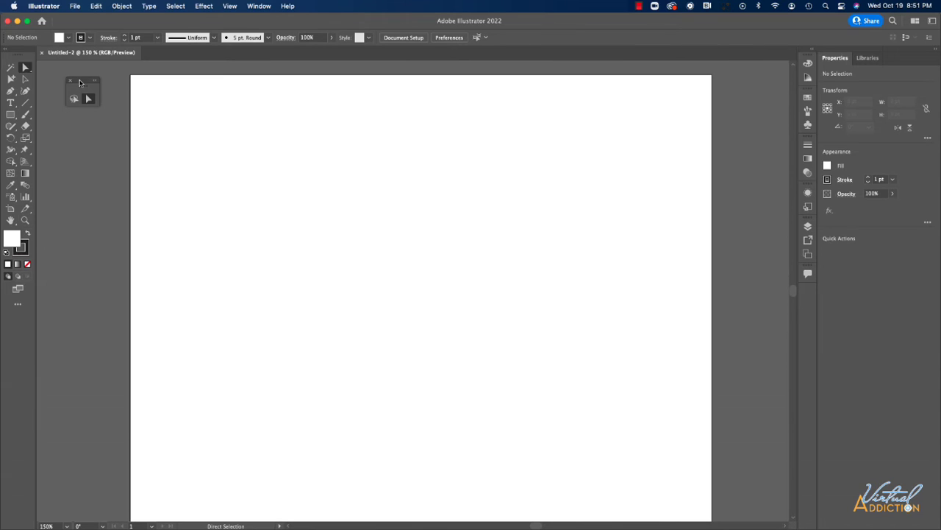
{"action": "mouse_move", "coordinate": [84, 83]}
{"action": "left_mouse_down"}
{"action": "mouse_move", "coordinate": [176, 106]}
{"action": "mouse_move", "coordinate": [98, 76]}
{"action": "left_mouse_up"}
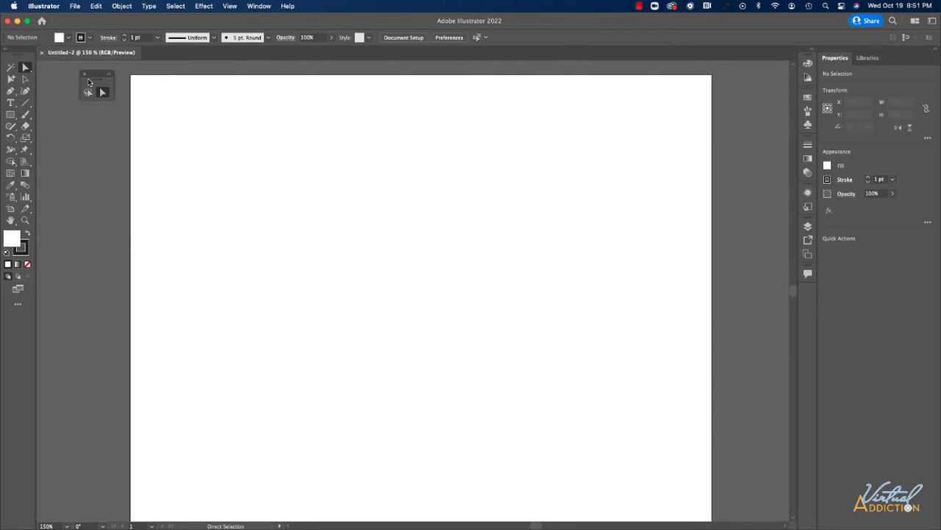
{"action": "left_click", "coordinate": [111, 76]}
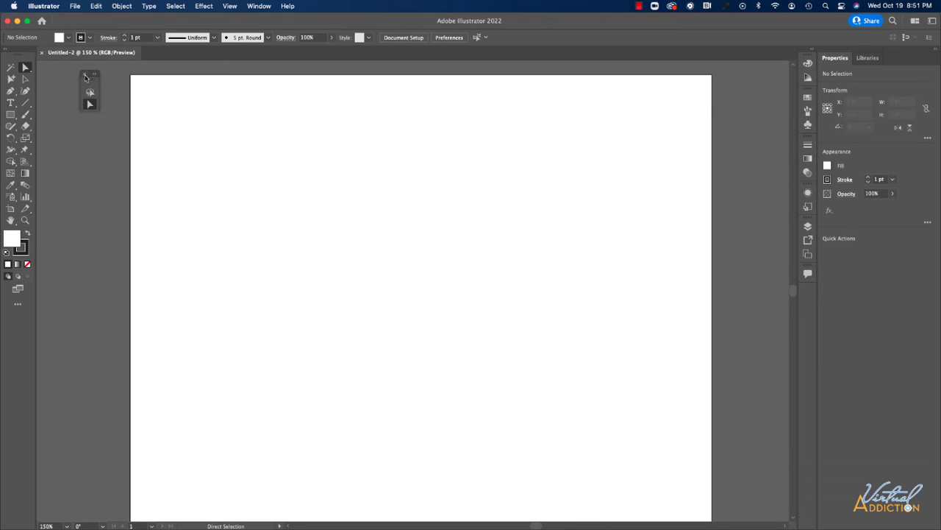
{"action": "left_click", "coordinate": [85, 75]}
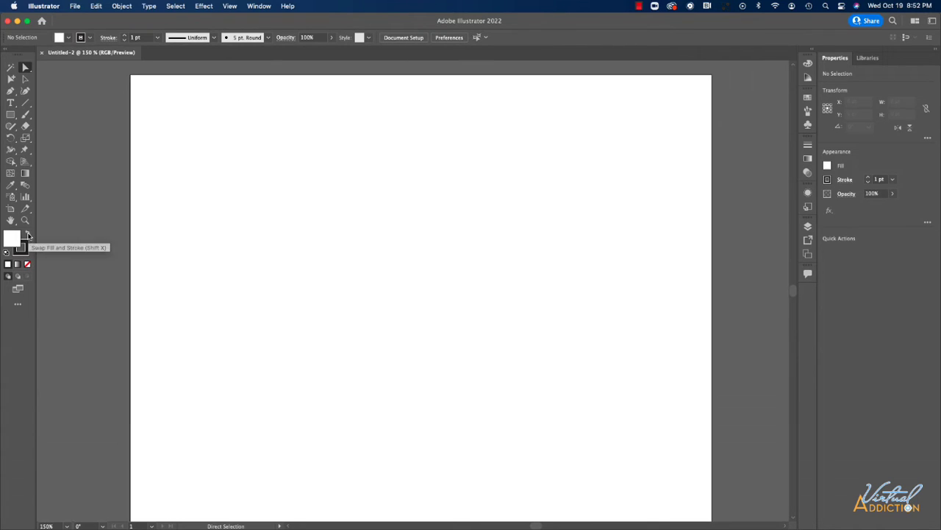
Swap fill/stroke and back, pick a light blue fill, then set the fill to none
{"action": "left_click", "coordinate": [28, 235]}
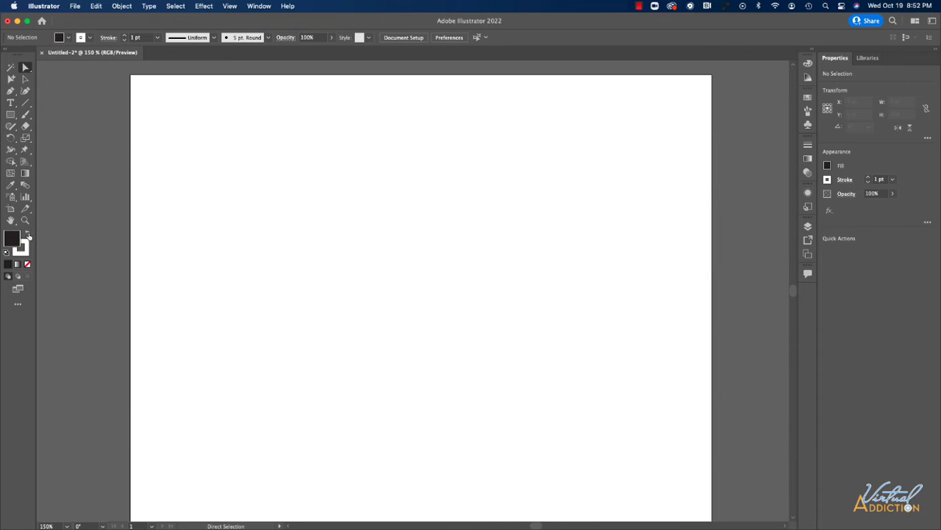
{"action": "left_click", "coordinate": [27, 235]}
{"action": "double_click", "coordinate": [14, 240]}
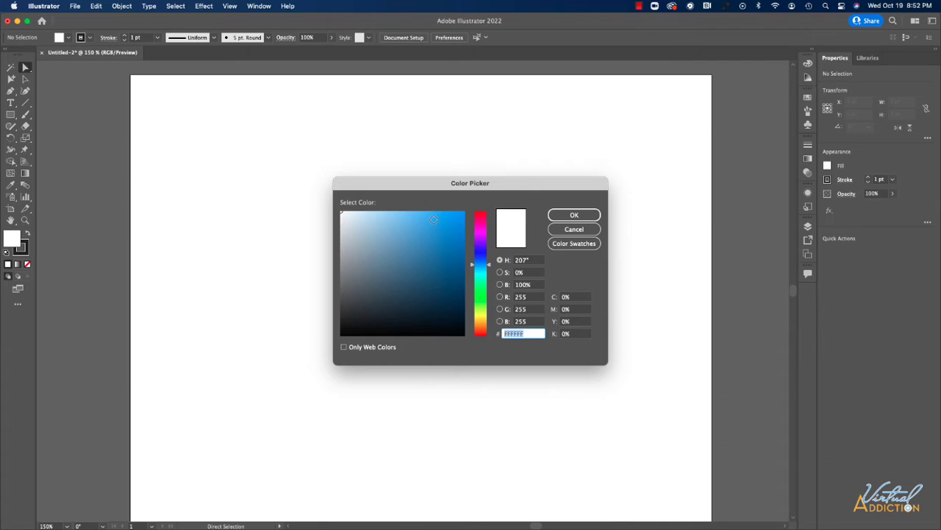
{"action": "left_click", "coordinate": [432, 220]}
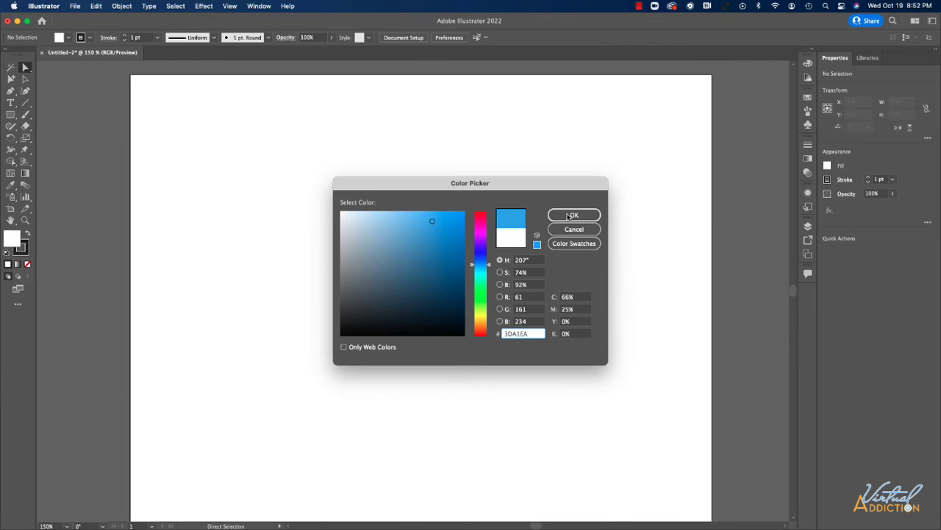
{"action": "left_click", "coordinate": [568, 216]}
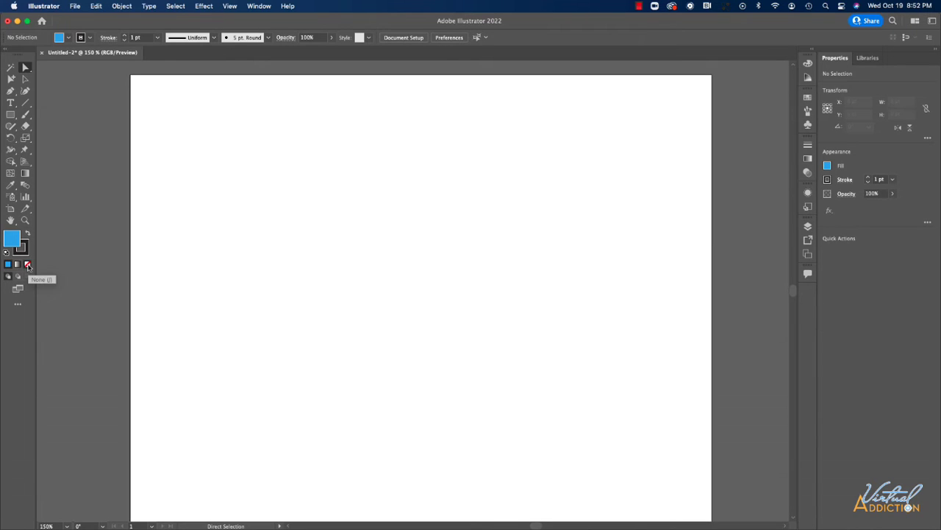
{"action": "left_click", "coordinate": [28, 264]}
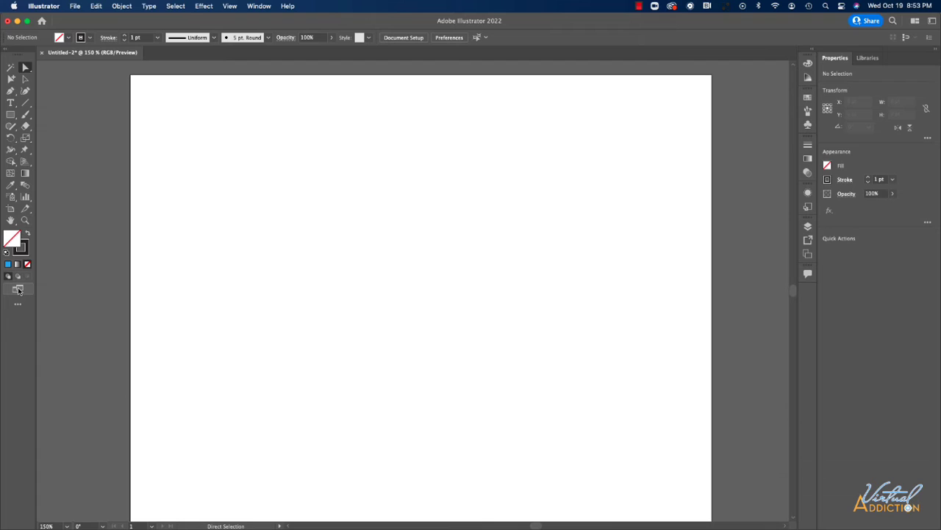
Review the screen mode options and leave normal screen mode unchanged
{"action": "left_click", "coordinate": [19, 289]}
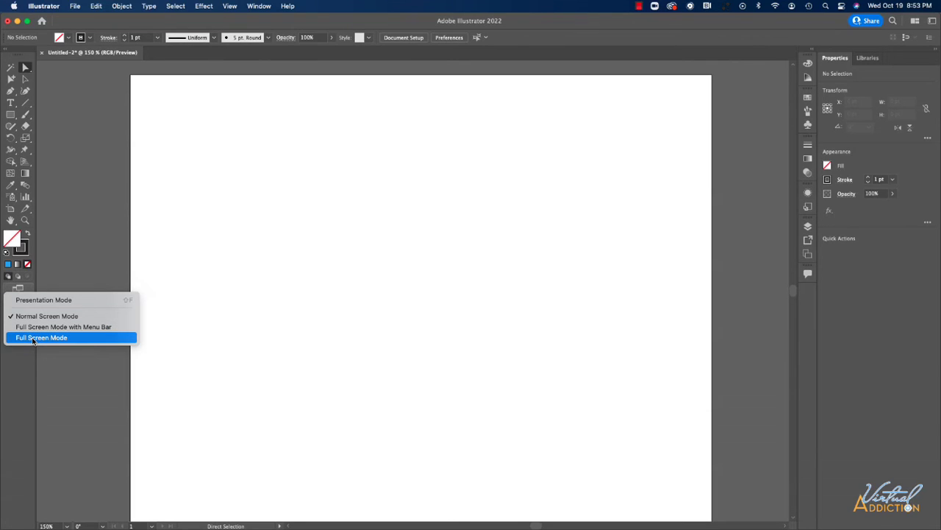
{"action": "left_click", "coordinate": [36, 316]}
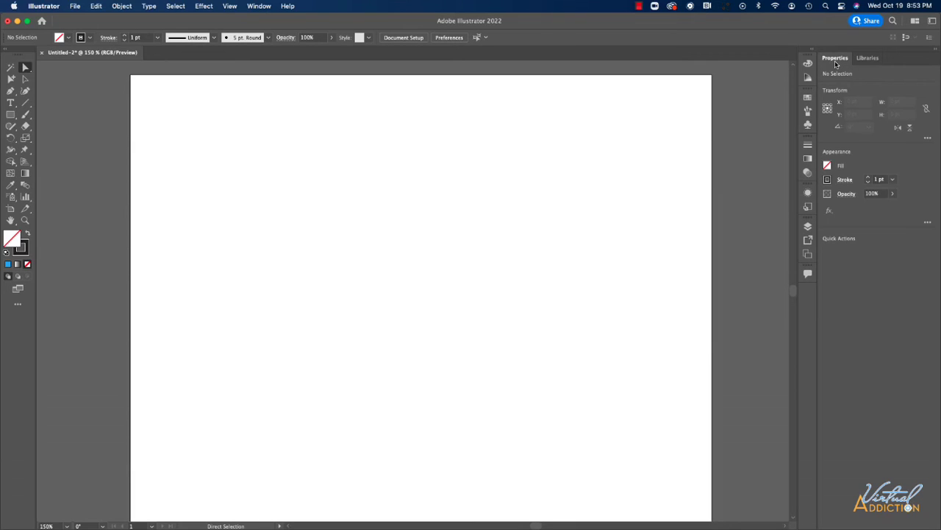
Draw an unfilled black-stroked square near the top of the artboard with the Rectangle tool
{"action": "left_click", "coordinate": [12, 113]}
{"action": "left_click_drag", "start_coordinate": [362, 114], "coordinate": [498, 244]}
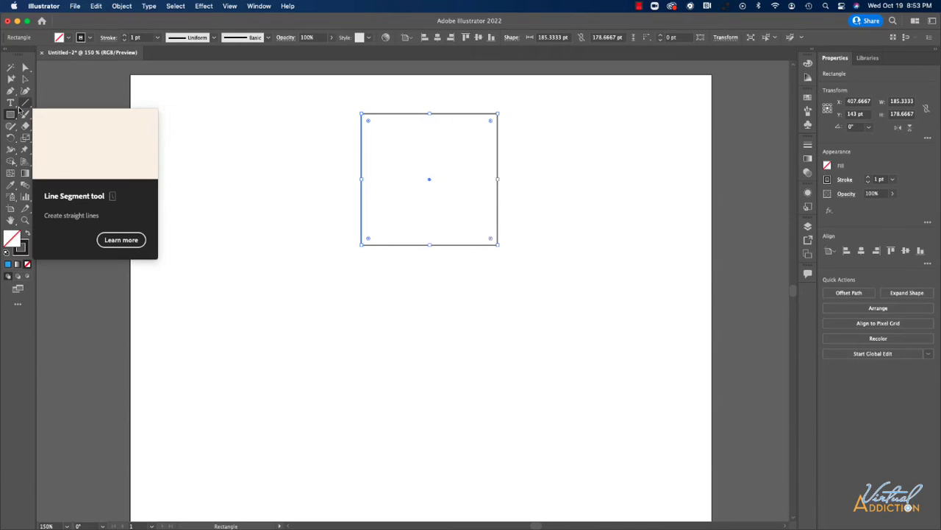
Look at the Libraries and Properties panels, expanding and collapsing the docked panel column
{"action": "left_click", "coordinate": [868, 57]}
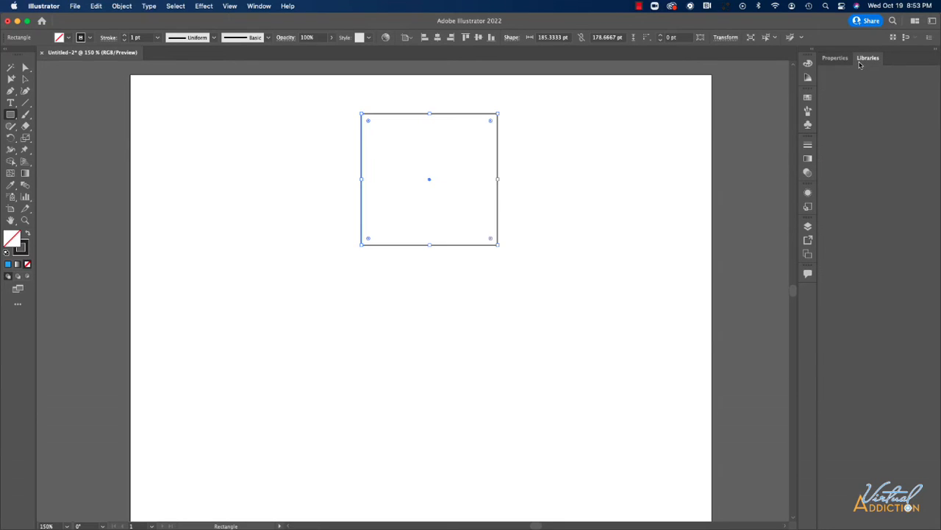
{"action": "left_click", "coordinate": [835, 59]}
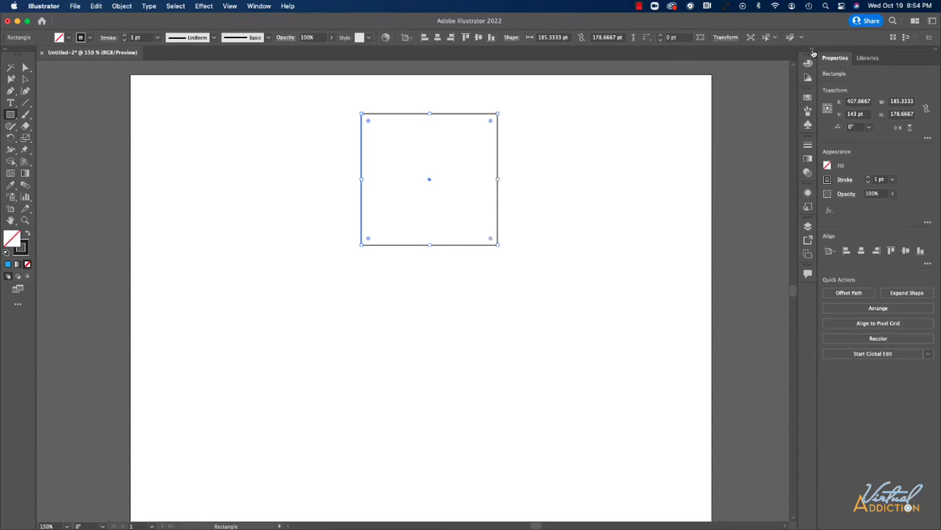
{"action": "left_click", "coordinate": [812, 53]}
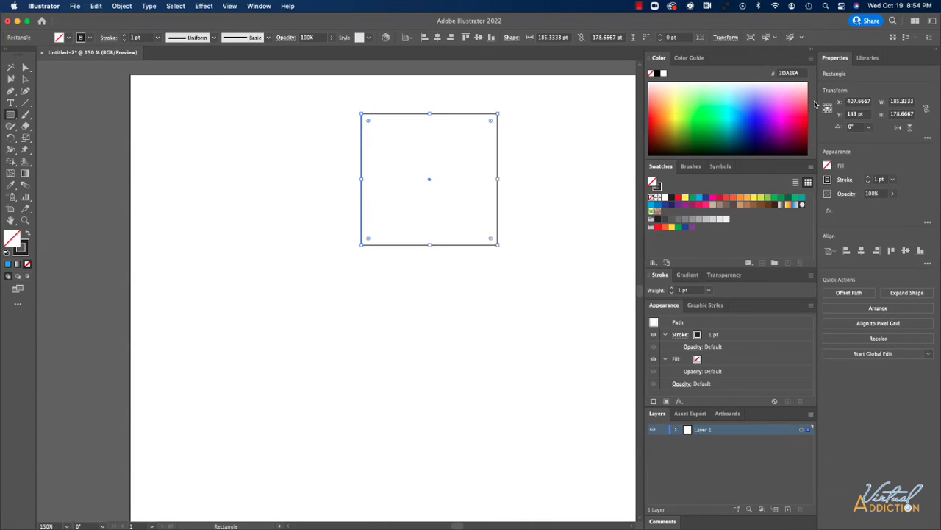
{"action": "left_click", "coordinate": [813, 53]}
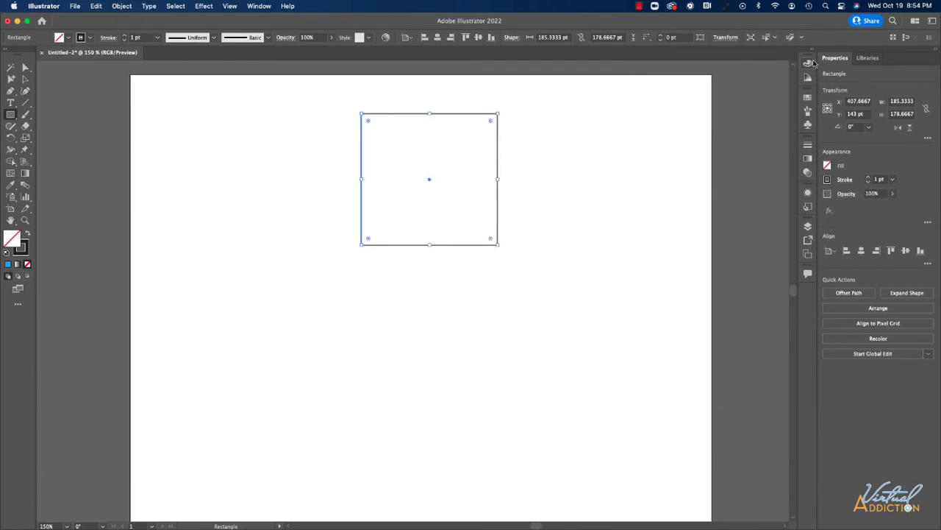
Browse the Swatches, Brushes and Symbols panels from the dock, then collapse the group
{"action": "left_click", "coordinate": [938, 50]}
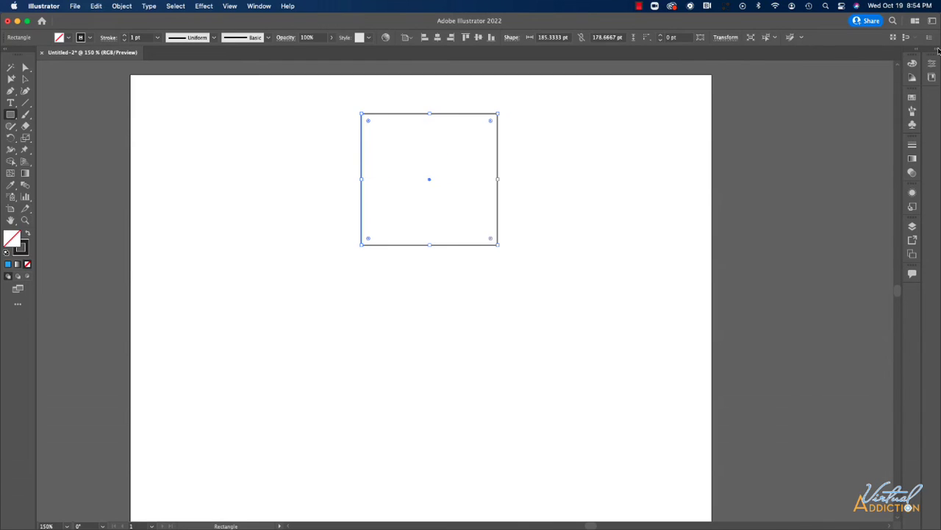
{"action": "left_click", "coordinate": [938, 50]}
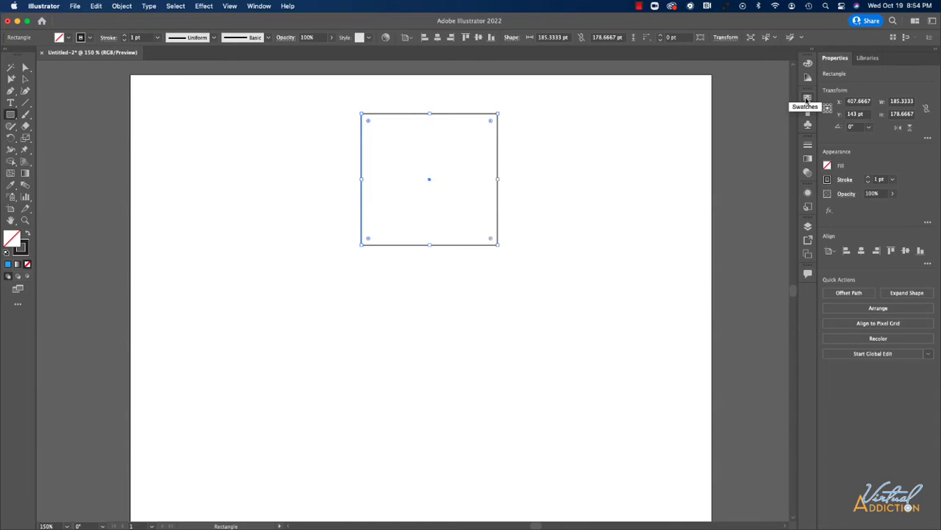
{"action": "left_click", "coordinate": [807, 99]}
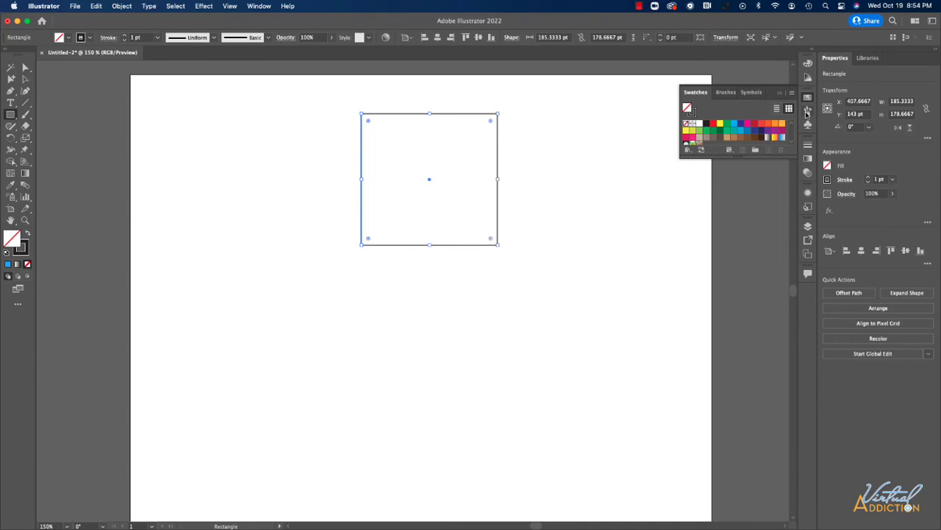
{"action": "left_click", "coordinate": [723, 92]}
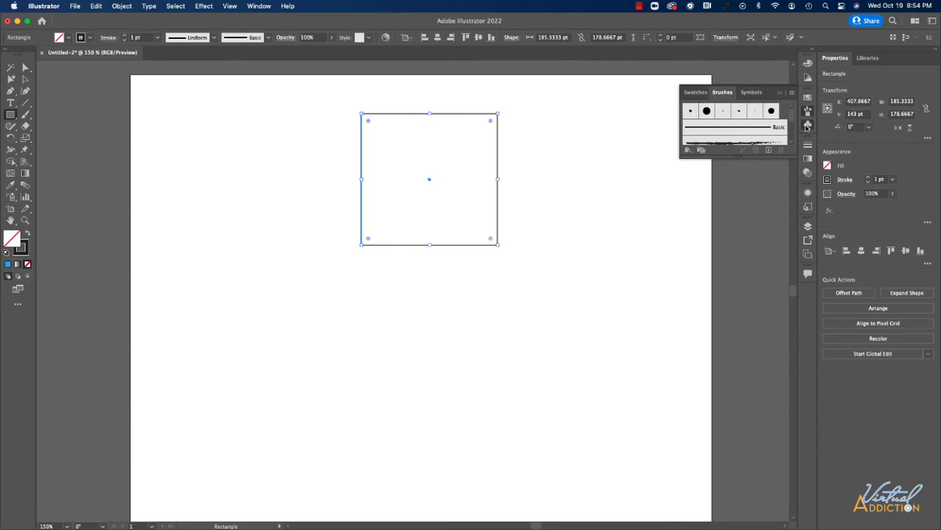
{"action": "left_click", "coordinate": [808, 126]}
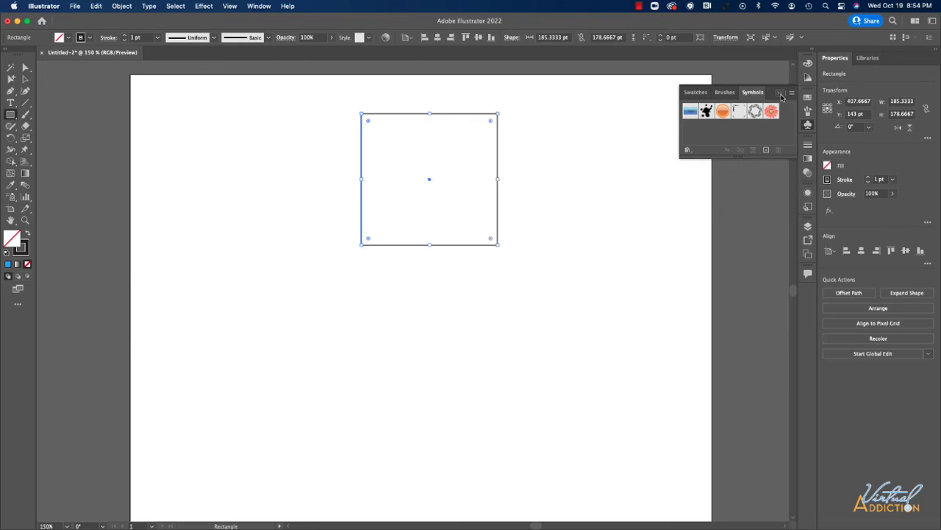
{"action": "left_click", "coordinate": [781, 95]}
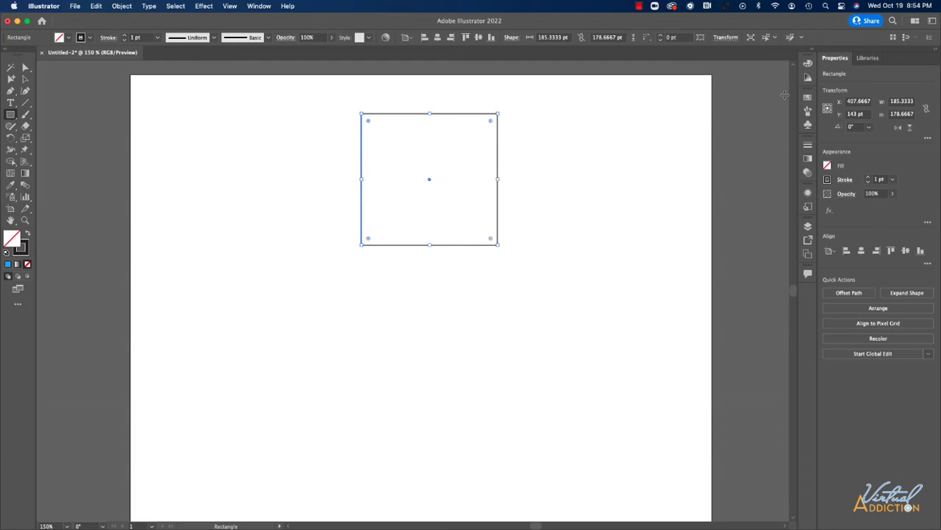
Show the full Stroke panel options, then show the Swatches panel's options list
{"action": "left_click", "coordinate": [808, 145]}
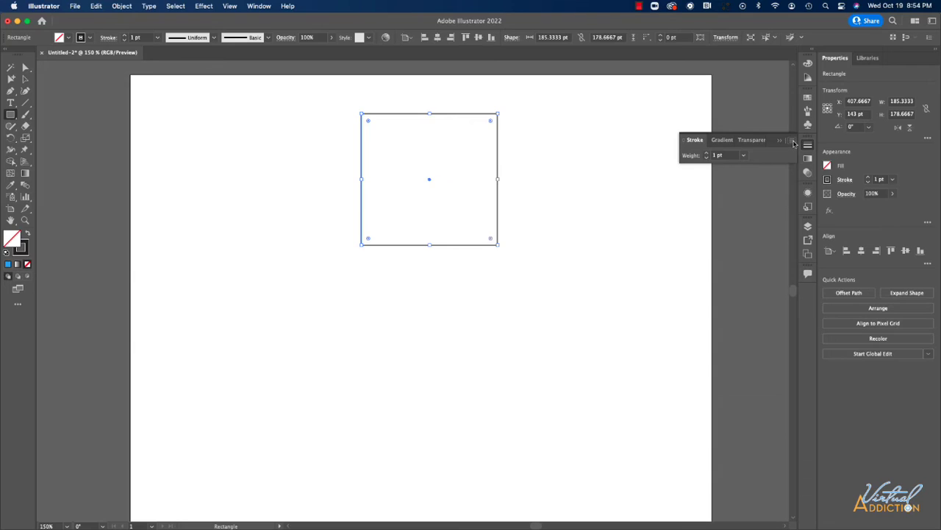
{"action": "left_click", "coordinate": [793, 142]}
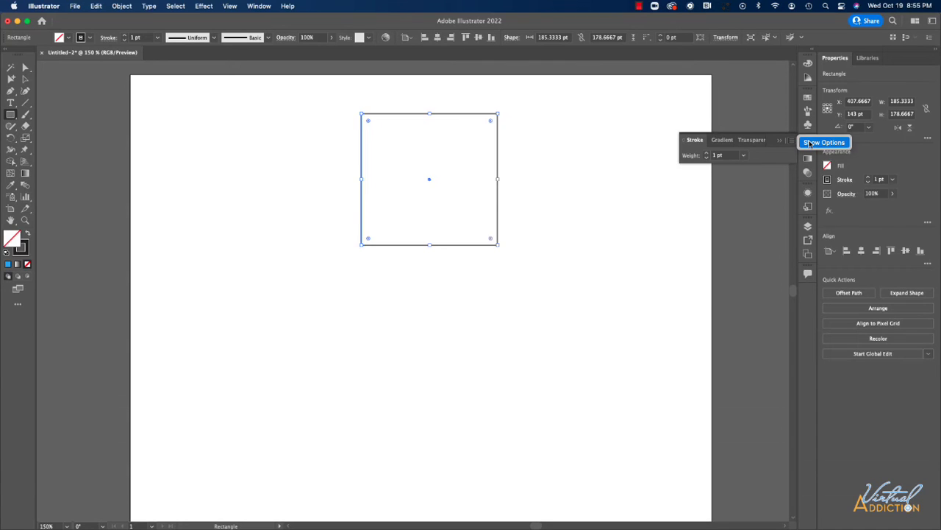
{"action": "left_click", "coordinate": [810, 144]}
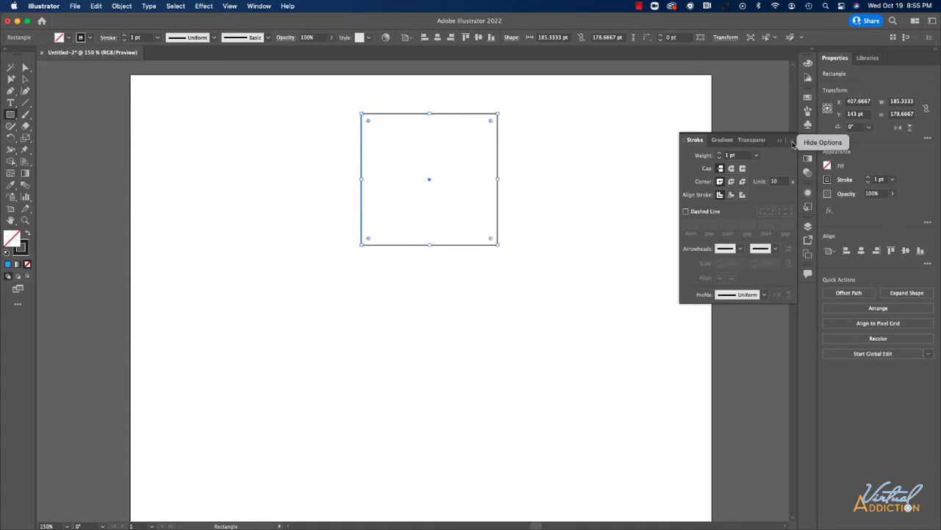
{"action": "left_click", "coordinate": [808, 98]}
{"action": "left_click", "coordinate": [792, 93]}
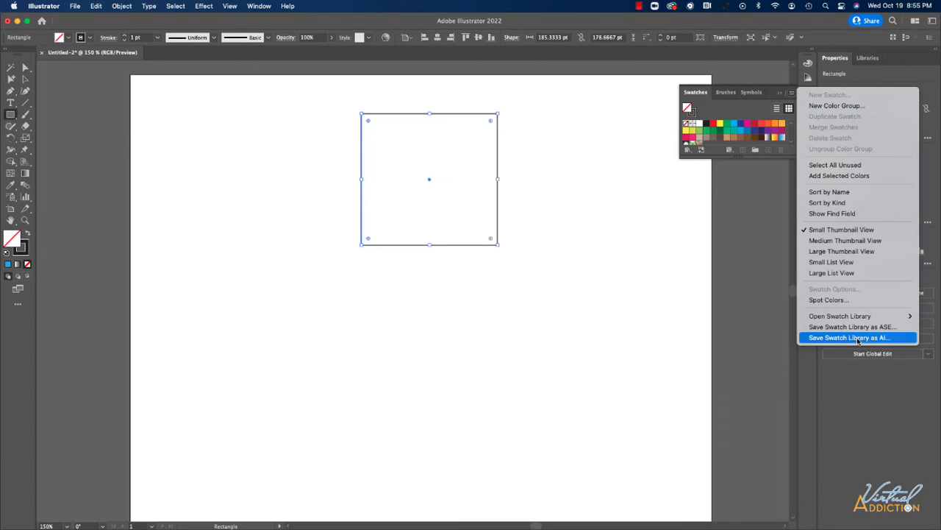
Fill the square with green and raise its black stroke weight to 5 pt
{"action": "left_click", "coordinate": [761, 193]}
{"action": "left_click", "coordinate": [780, 94]}
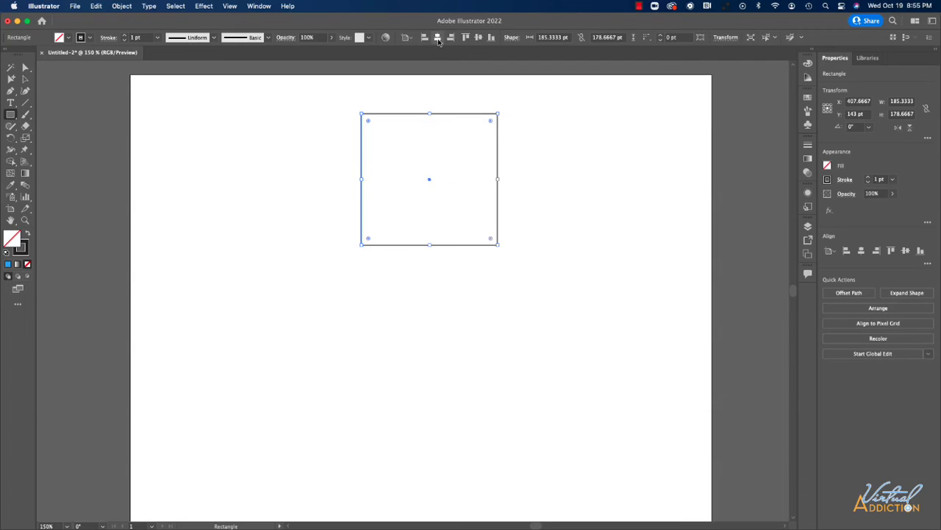
{"action": "left_click", "coordinate": [67, 38]}
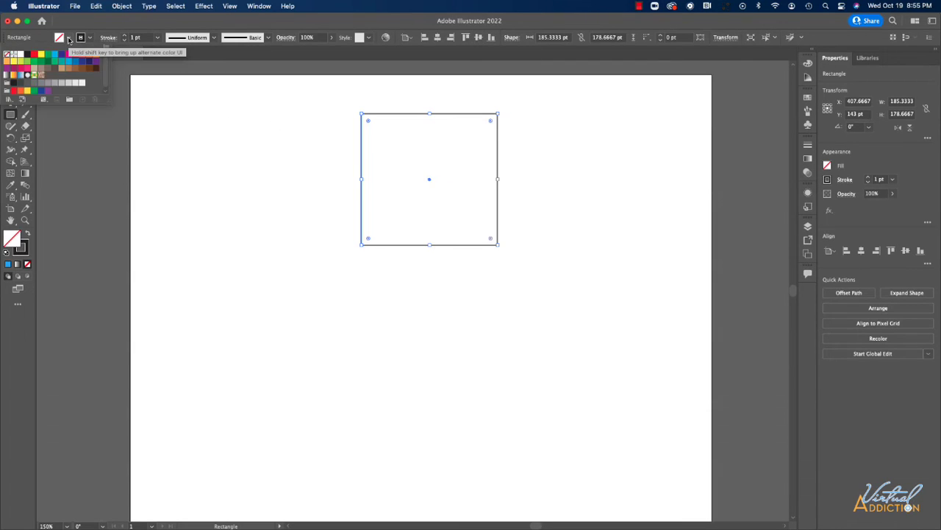
{"action": "left_click", "coordinate": [38, 62]}
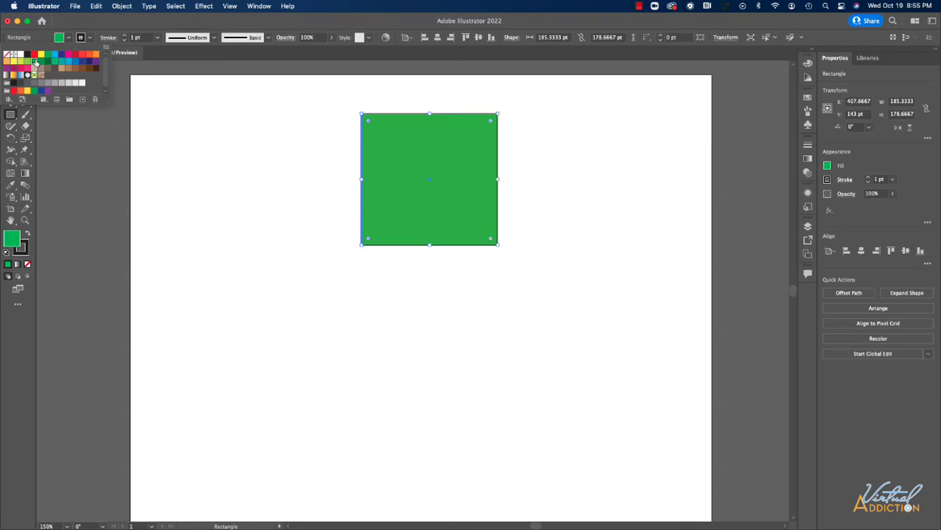
{"action": "left_click", "coordinate": [125, 36]}
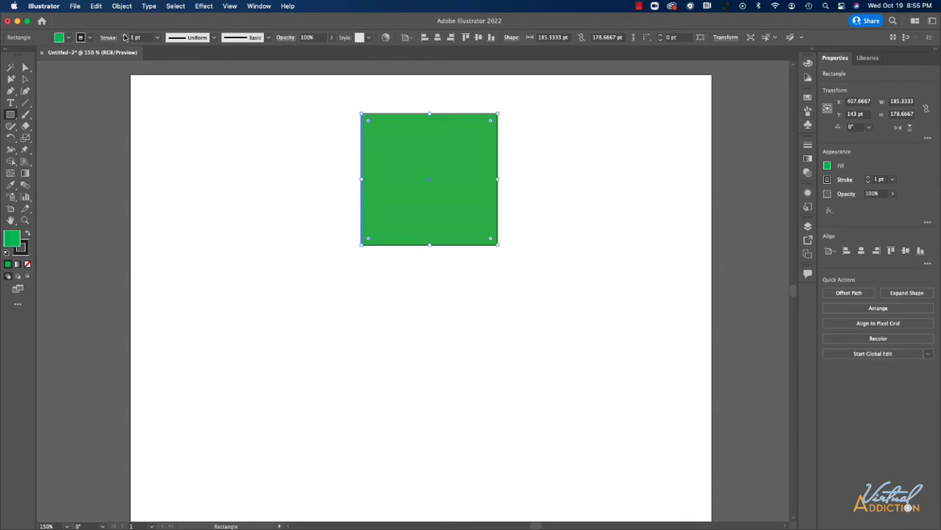
{"action": "left_click", "coordinate": [125, 36]}
{"action": "type", "text": "5"}
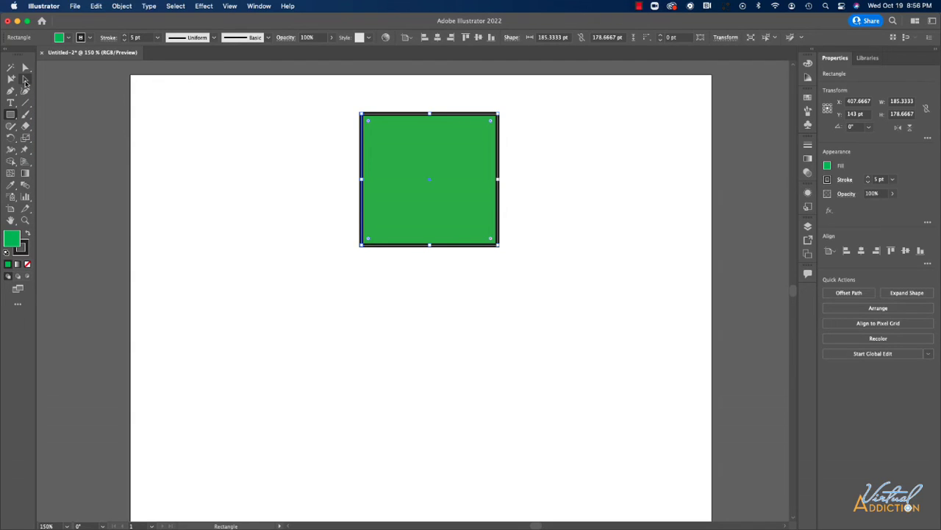
Move the green square to the artboard's upper left and reselect it with a marquee
{"action": "left_click", "coordinate": [25, 83]}
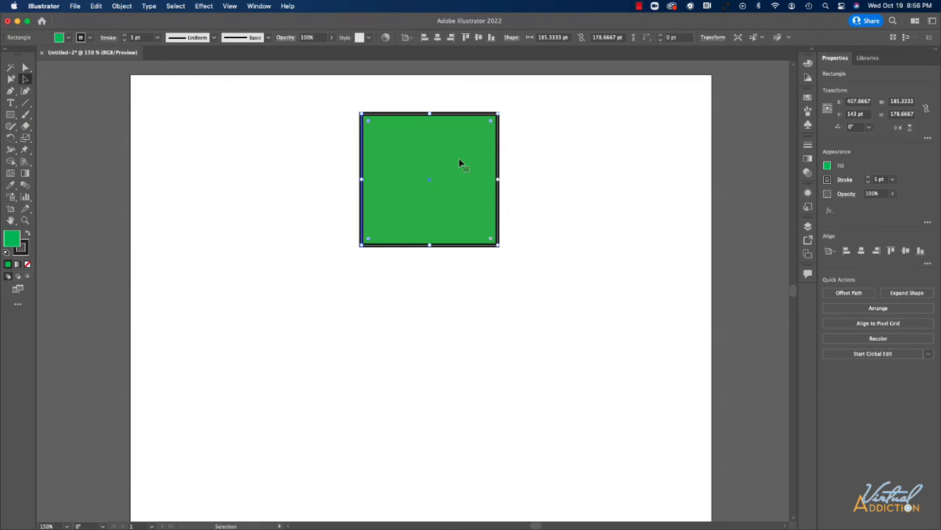
{"action": "mouse_move", "coordinate": [430, 176]}
{"action": "left_mouse_down"}
{"action": "mouse_move", "coordinate": [235, 162]}
{"action": "mouse_move", "coordinate": [256, 150]}
{"action": "left_mouse_up"}
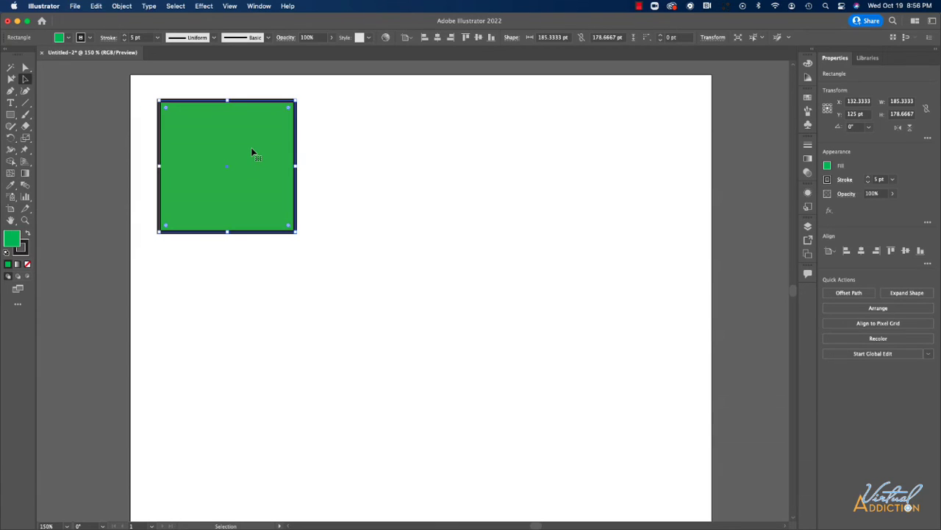
{"action": "left_click", "coordinate": [345, 136]}
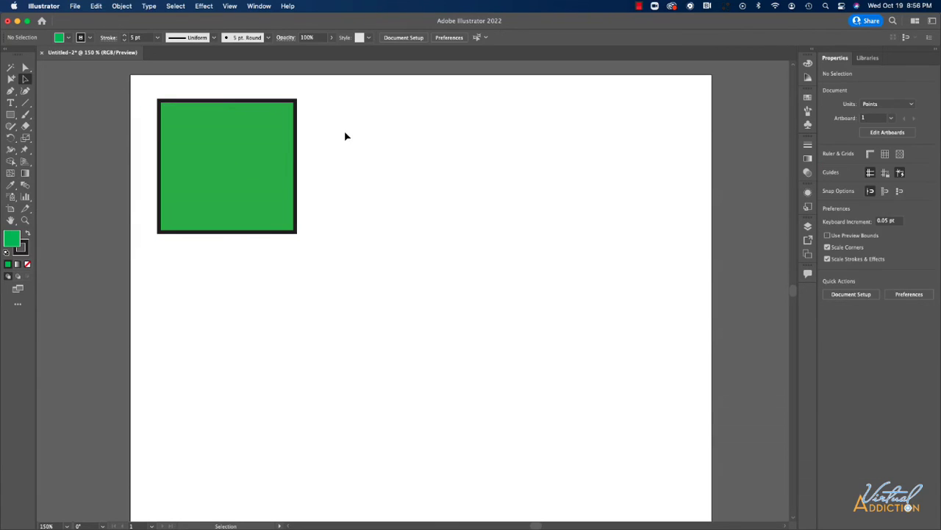
{"action": "left_click", "coordinate": [263, 141]}
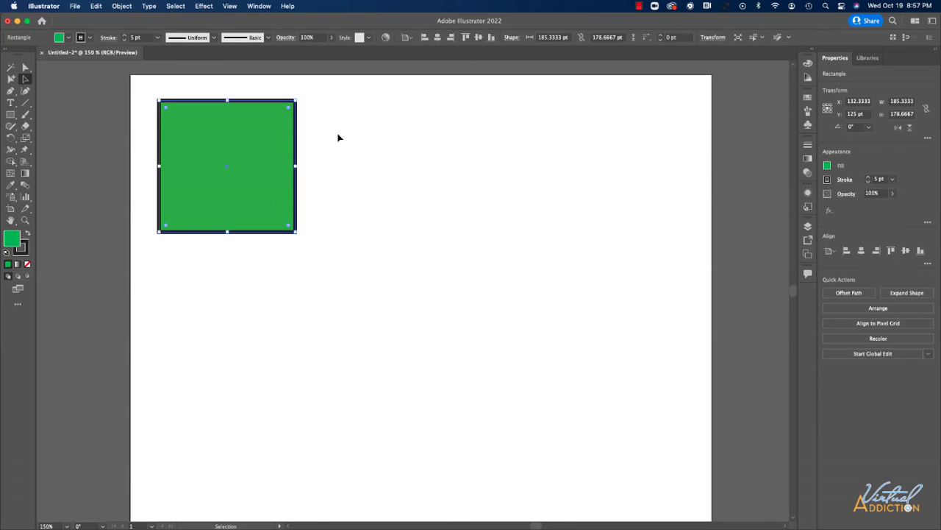
{"action": "left_click", "coordinate": [362, 93]}
{"action": "mouse_move", "coordinate": [362, 87]}
{"action": "left_mouse_down"}
{"action": "mouse_move", "coordinate": [206, 164]}
{"action": "mouse_move", "coordinate": [228, 161]}
{"action": "left_mouse_up"}
{"action": "left_click_drag", "start_coordinate": [228, 160], "coordinate": [228, 160]}
Draw a perfect green circle about 190 pt across to the right of the square with the Ellipse tool
{"action": "left_click", "coordinate": [11, 115]}
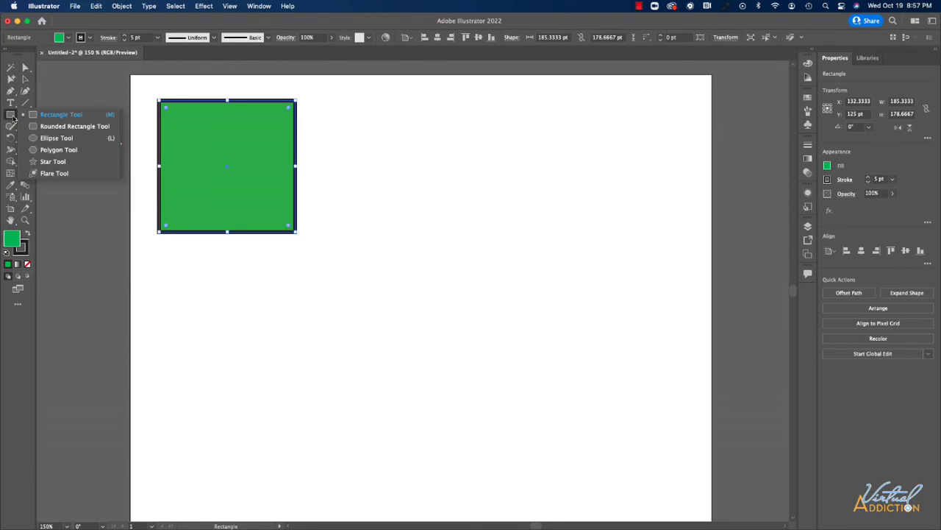
{"action": "left_click", "coordinate": [58, 138]}
{"action": "left_click_drag", "start_coordinate": [405, 119], "coordinate": [440, 235]}
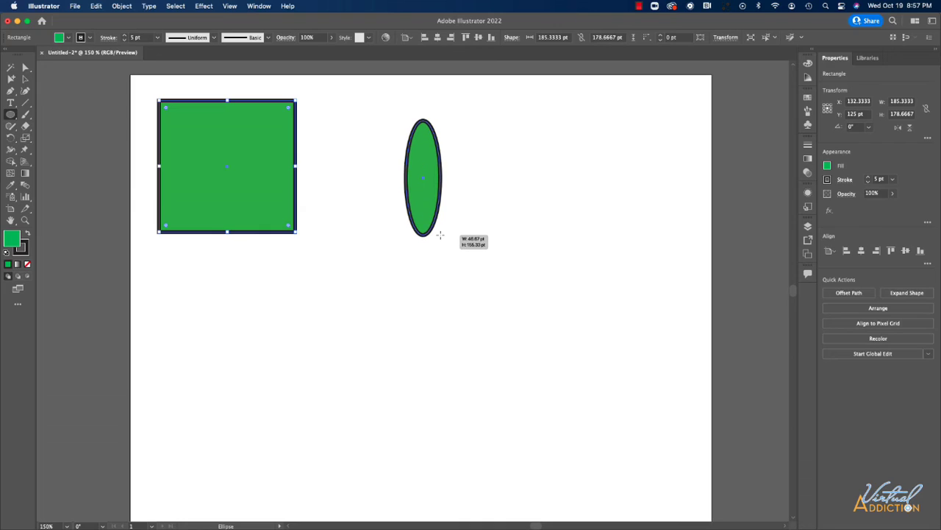
{"action": "left_click_drag", "start_coordinate": [439, 236], "coordinate": [431, 269]}
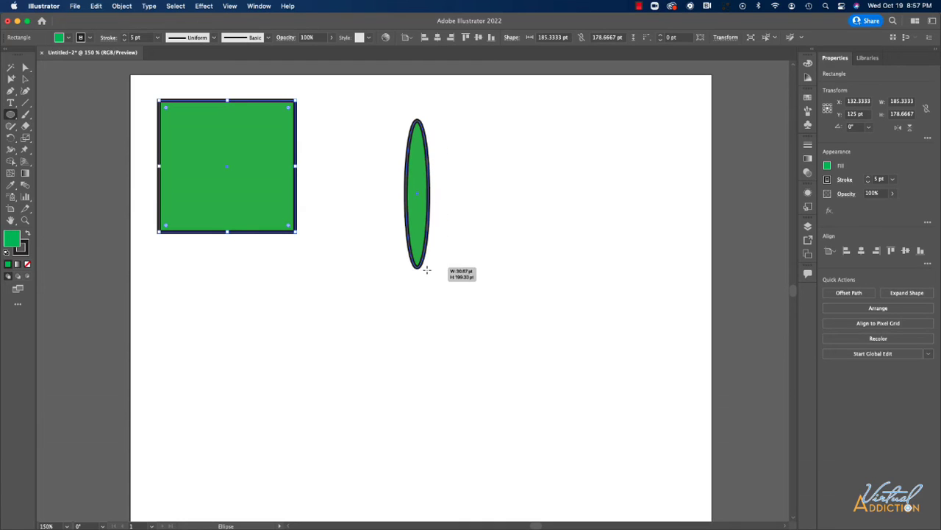
{"action": "mouse_move", "coordinate": [416, 120]}
{"action": "left_mouse_down"}
{"action": "mouse_move", "coordinate": [502, 189]}
{"action": "mouse_move", "coordinate": [523, 174]}
{"action": "left_mouse_up"}
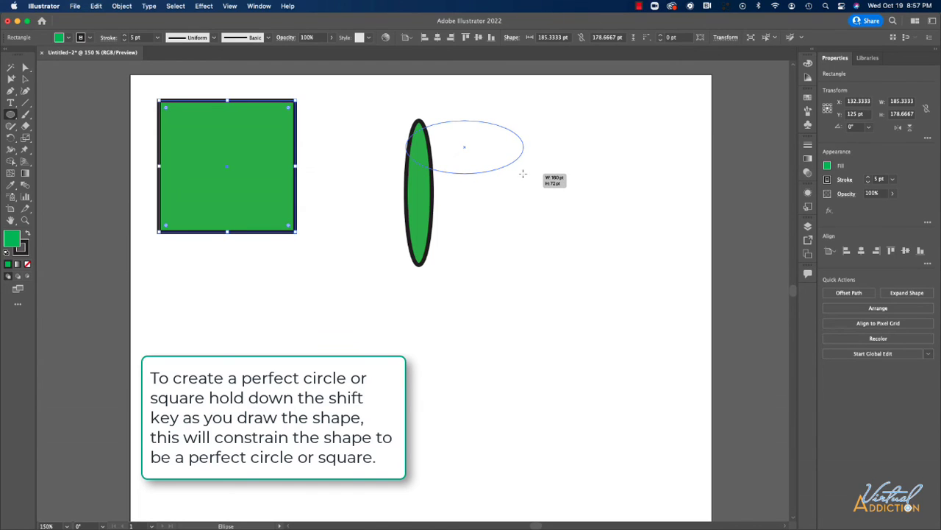
{"action": "left_click_drag", "start_coordinate": [523, 175], "coordinate": [483, 198]}
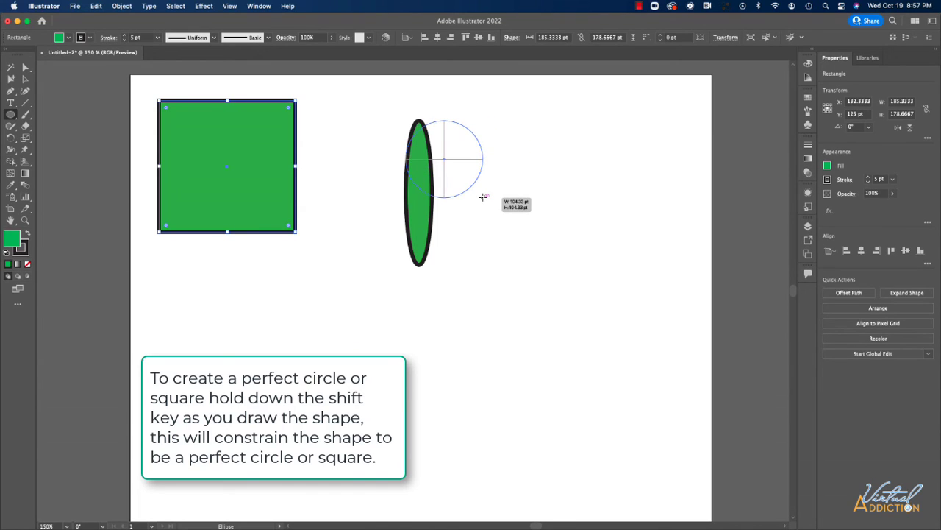
{"action": "left_click_drag", "start_coordinate": [483, 197], "coordinate": [546, 253]}
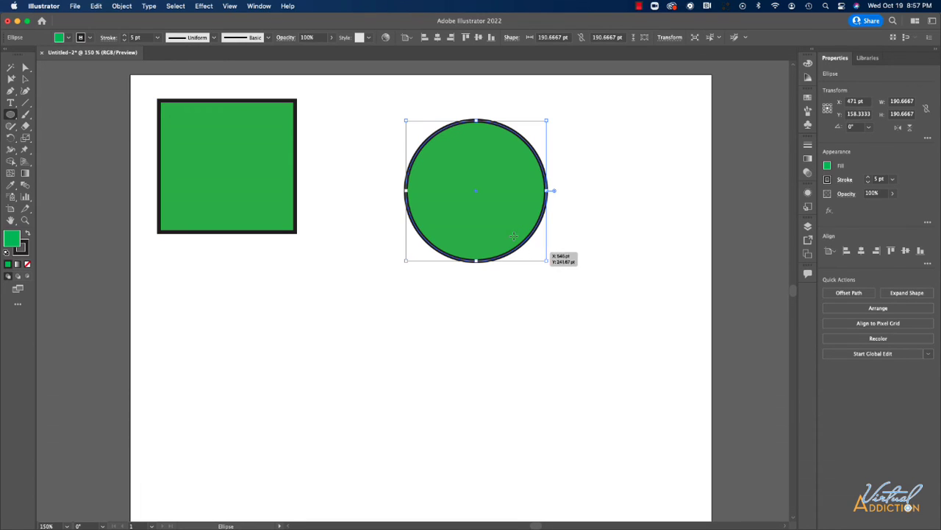
Marquee-select both shapes and move them down and to the right
{"action": "left_click", "coordinate": [25, 69]}
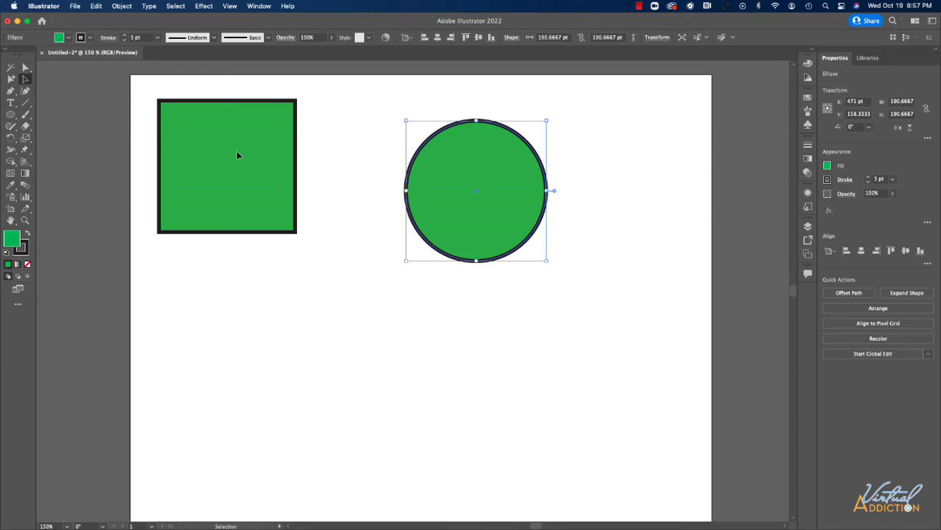
{"action": "left_click", "coordinate": [385, 129]}
{"action": "left_click_drag", "start_coordinate": [253, 86], "coordinate": [448, 151]}
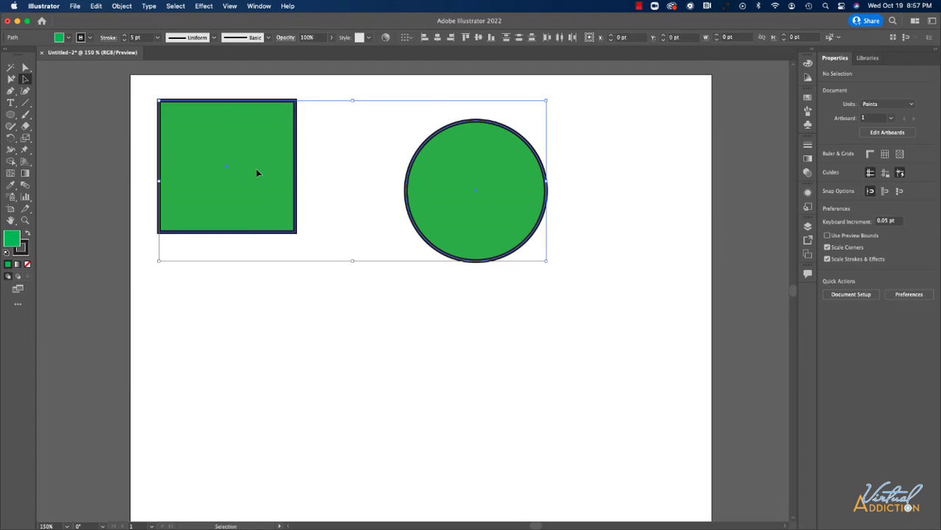
{"action": "mouse_move", "coordinate": [256, 200]}
{"action": "left_mouse_down"}
{"action": "mouse_move", "coordinate": [307, 247]}
{"action": "mouse_move", "coordinate": [330, 209]}
{"action": "left_mouse_up"}
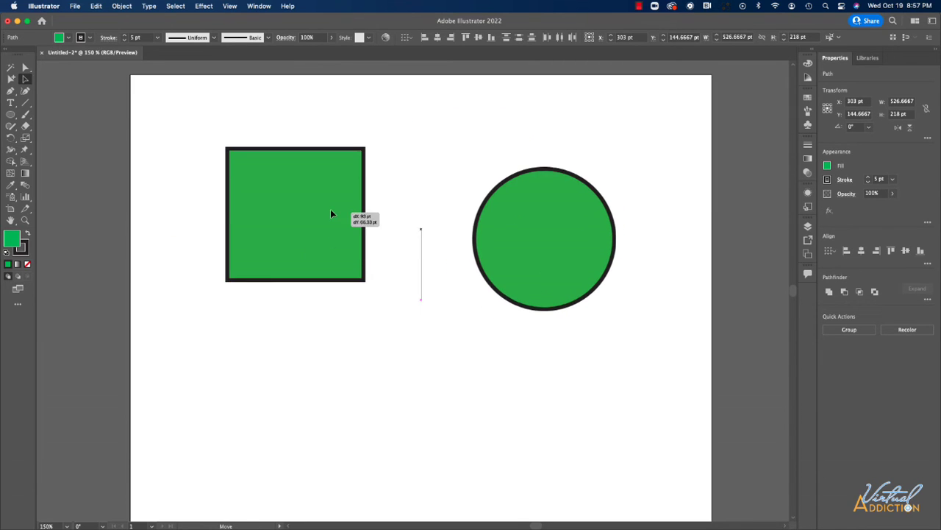
Slide the circle left so it overlaps the right half of the square
{"action": "left_click", "coordinate": [463, 384]}
{"action": "left_click", "coordinate": [509, 243]}
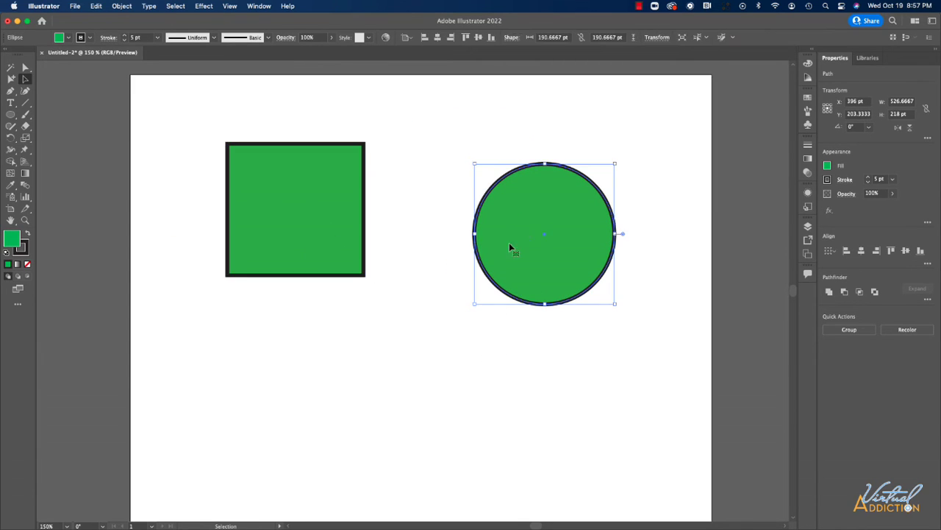
{"action": "left_click_drag", "start_coordinate": [507, 240], "coordinate": [359, 220]}
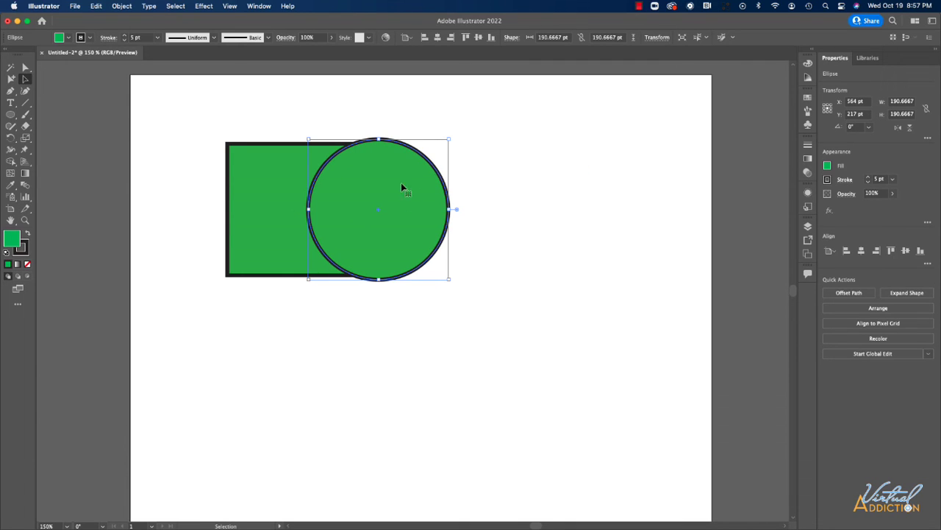
Fill the circle with CMYK Yellow and move it right, clear of the green square
{"action": "left_click", "coordinate": [58, 37]}
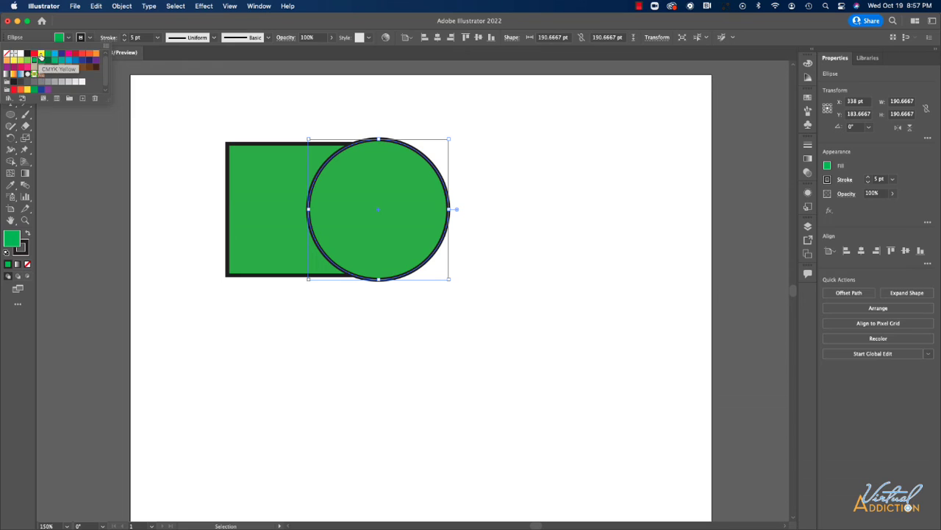
{"action": "left_click", "coordinate": [41, 57]}
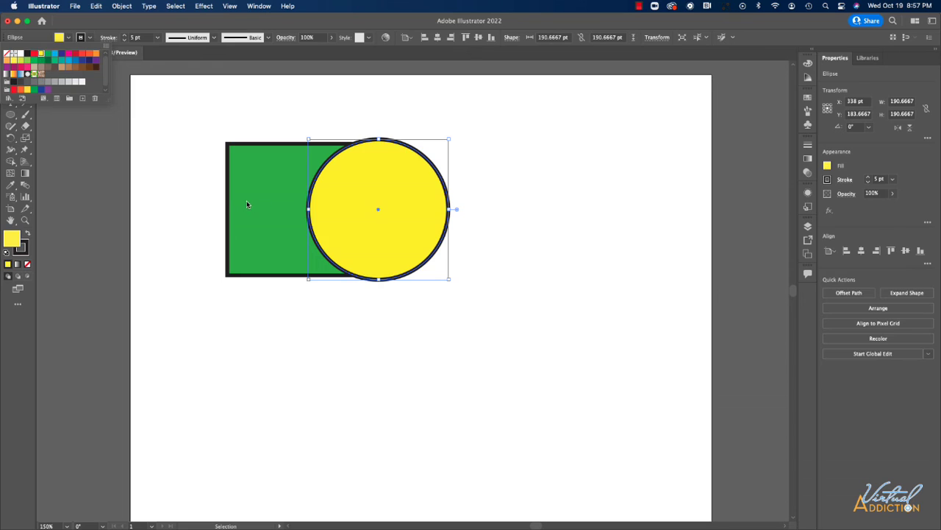
{"action": "left_click", "coordinate": [176, 196]}
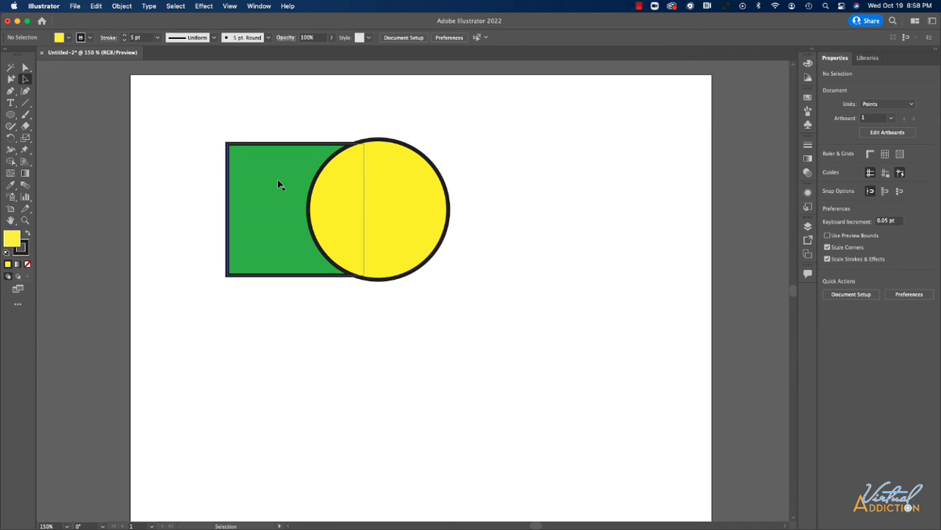
{"action": "left_click", "coordinate": [376, 199]}
{"action": "left_click_drag", "start_coordinate": [376, 200], "coordinate": [533, 195]}
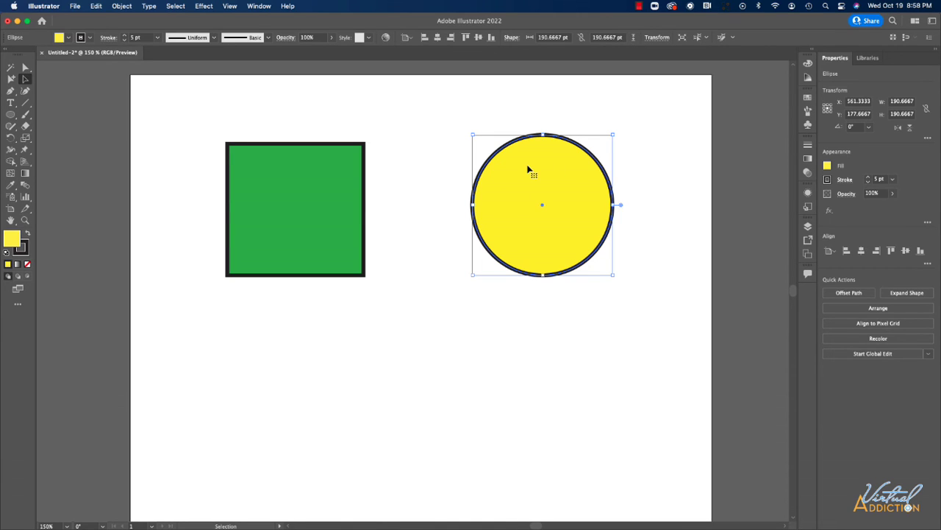
Rotate the selected green square 45° by its corner handle so it reads as a diamond
{"action": "left_click", "coordinate": [309, 192]}
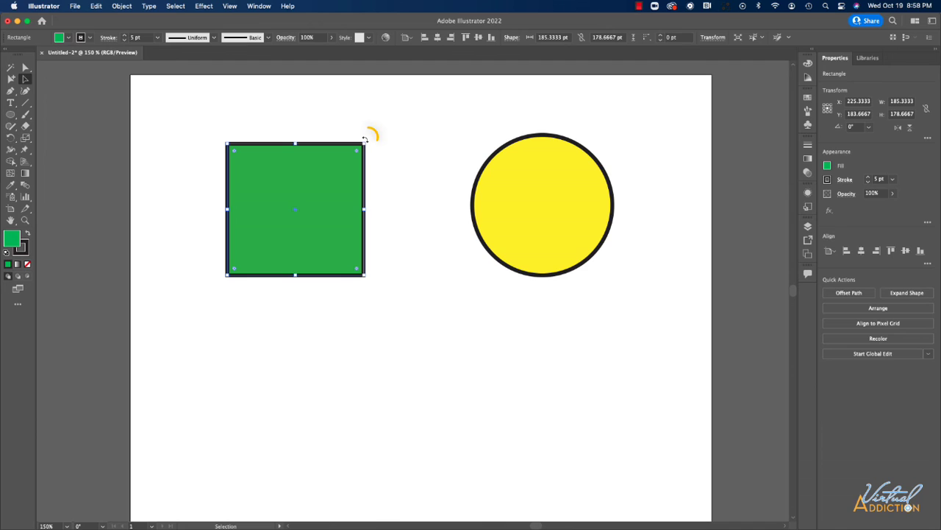
{"action": "left_click_drag", "start_coordinate": [367, 136], "coordinate": [368, 138]}
{"action": "mouse_move", "coordinate": [367, 137]}
{"action": "left_mouse_down"}
{"action": "mouse_move", "coordinate": [252, 112]}
{"action": "mouse_move", "coordinate": [280, 110]}
{"action": "mouse_move", "coordinate": [368, 130]}
{"action": "mouse_move", "coordinate": [283, 111]}
{"action": "mouse_move", "coordinate": [232, 134]}
{"action": "mouse_move", "coordinate": [333, 111]}
{"action": "left_mouse_up"}
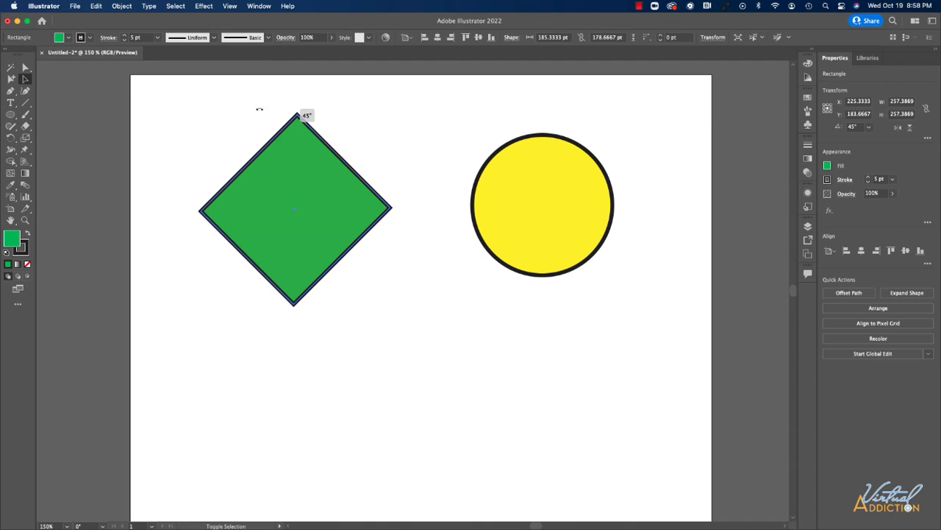
{"action": "mouse_move", "coordinate": [298, 112]}
{"action": "left_mouse_down"}
{"action": "mouse_move", "coordinate": [236, 117]}
{"action": "mouse_move", "coordinate": [314, 111]}
{"action": "left_mouse_up"}
{"action": "mouse_move", "coordinate": [297, 124]}
{"action": "left_mouse_down"}
{"action": "mouse_move", "coordinate": [299, 186]}
{"action": "mouse_move", "coordinate": [300, 129]}
{"action": "mouse_move", "coordinate": [299, 168]}
{"action": "left_mouse_up"}
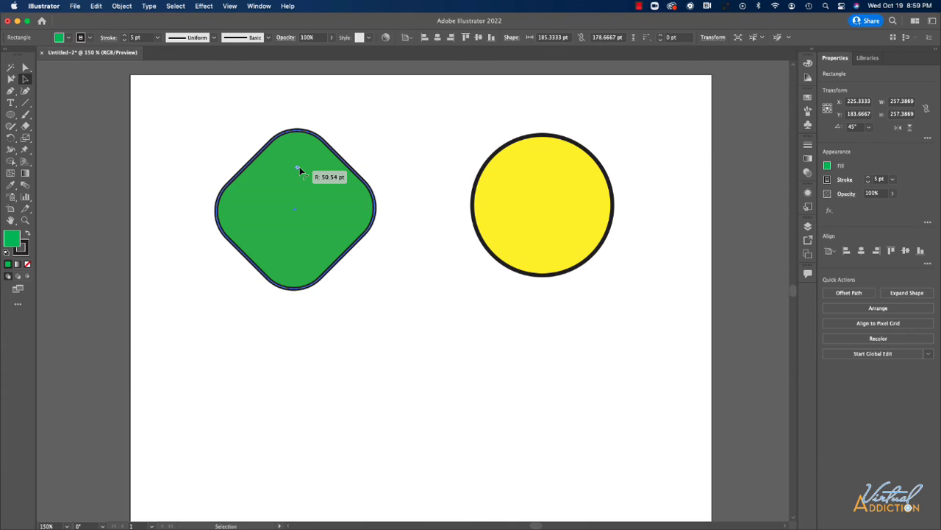
{"action": "left_click_drag", "start_coordinate": [300, 169], "coordinate": [301, 103]}
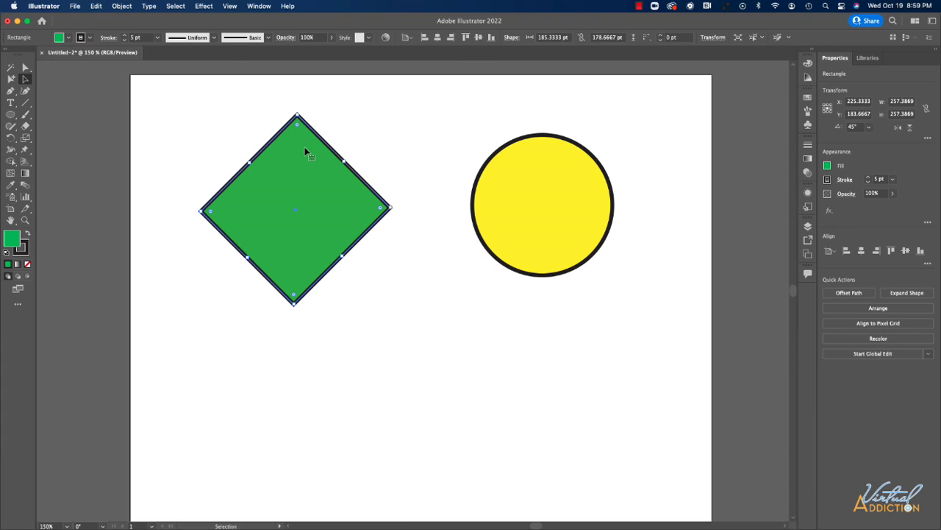
Drag the circle's top handle down to squash it into a wide ellipse about 191 × 112 pt, then deselect
{"action": "left_click", "coordinate": [538, 174]}
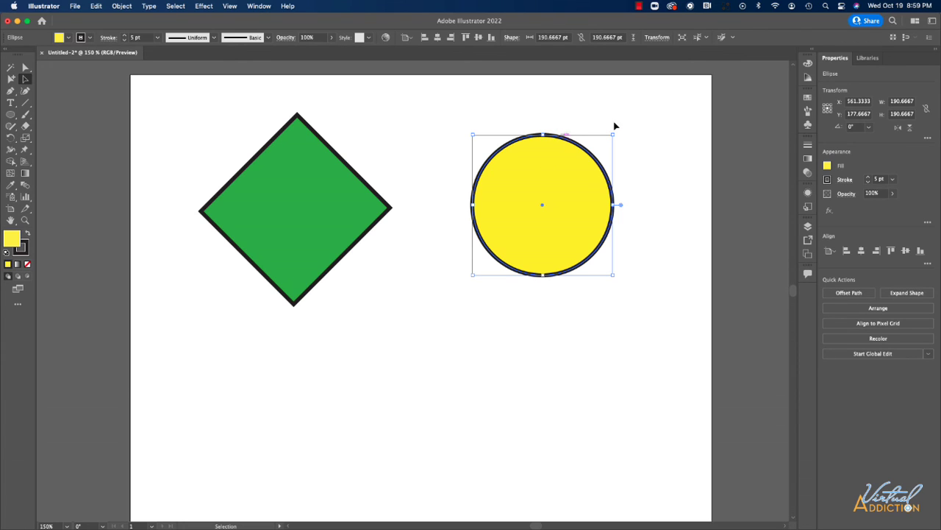
{"action": "mouse_move", "coordinate": [615, 131]}
{"action": "left_mouse_down"}
{"action": "mouse_move", "coordinate": [571, 115]}
{"action": "mouse_move", "coordinate": [636, 120]}
{"action": "left_mouse_up"}
{"action": "left_click_drag", "start_coordinate": [543, 135], "coordinate": [542, 196]}
{"action": "left_click", "coordinate": [565, 174]}
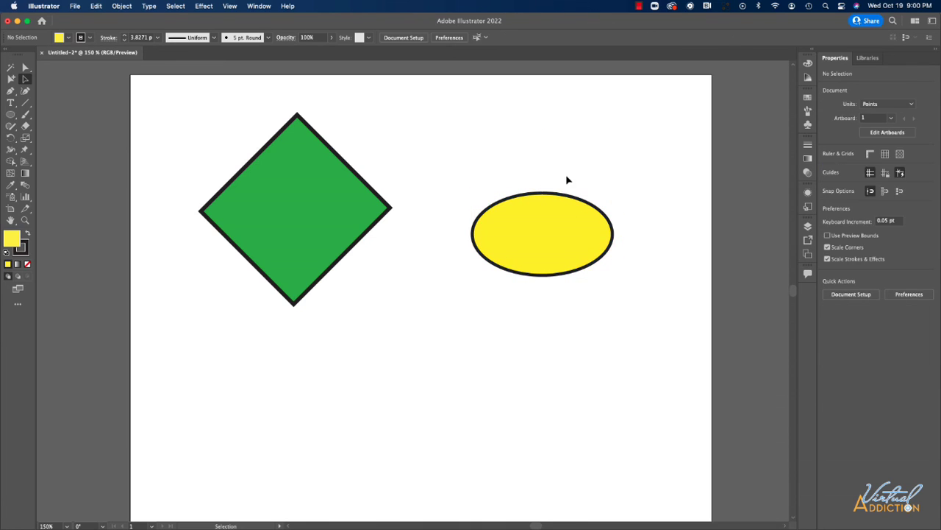
Show the Layers panel from the Window menu, listing Layer 1
{"action": "left_click", "coordinate": [259, 5]}
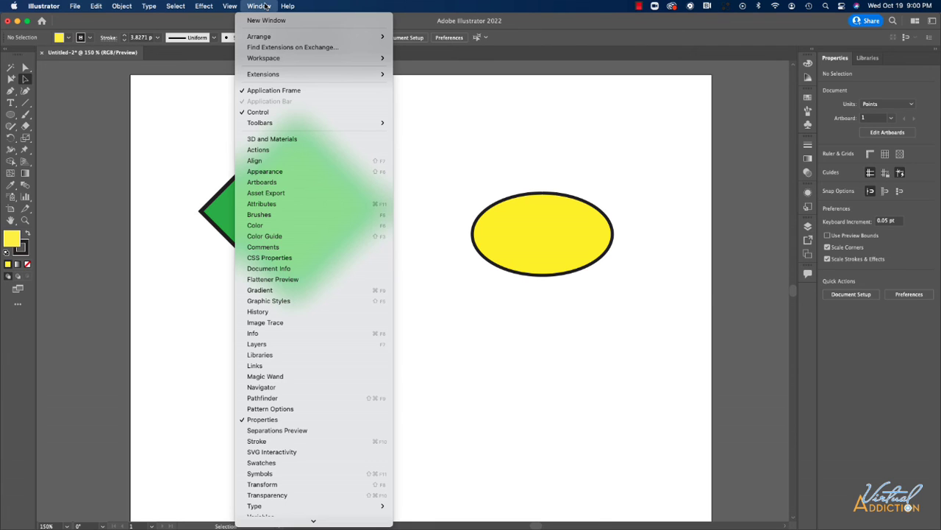
{"action": "left_click", "coordinate": [262, 344]}
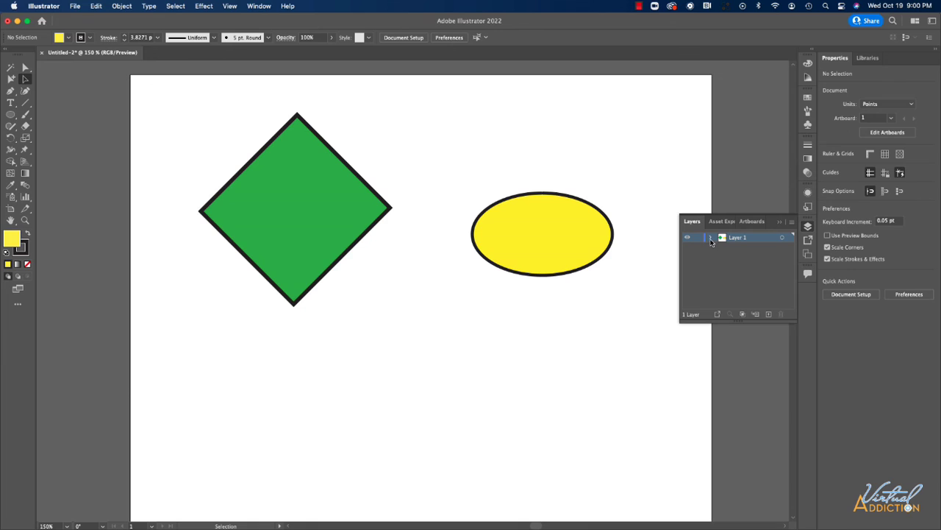
Expand Layer 1 and rename it 'shape'
{"action": "left_click", "coordinate": [711, 239]}
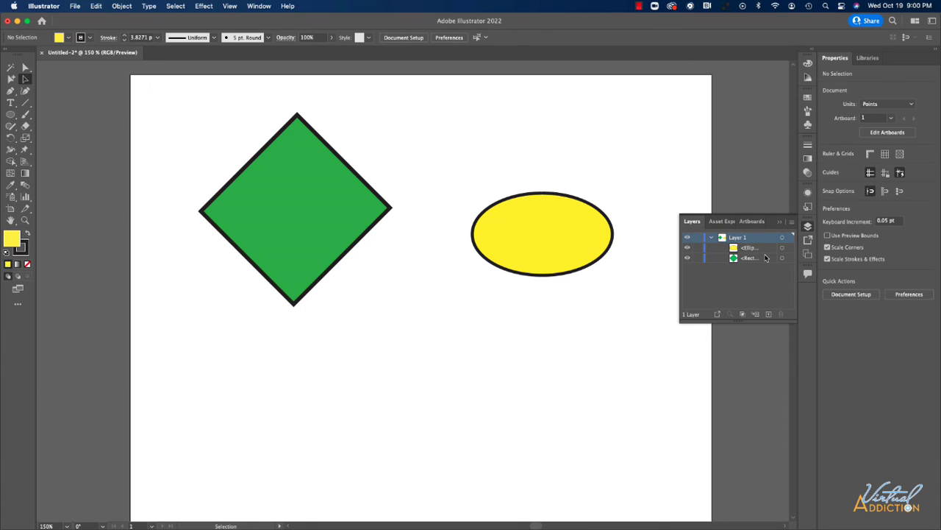
{"action": "double_click", "coordinate": [738, 237]}
{"action": "type", "text": "shape"}
{"action": "key", "text": "Return"}
Collapse the Layers panel and move the yellow ellipse left over the diamond's right corner
{"action": "left_click", "coordinate": [779, 221]}
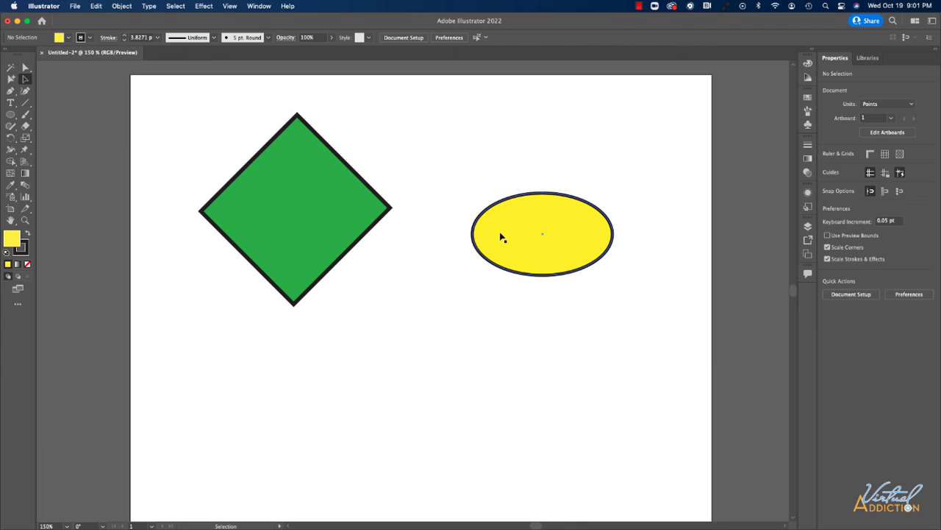
{"action": "left_click_drag", "start_coordinate": [503, 238], "coordinate": [370, 208]}
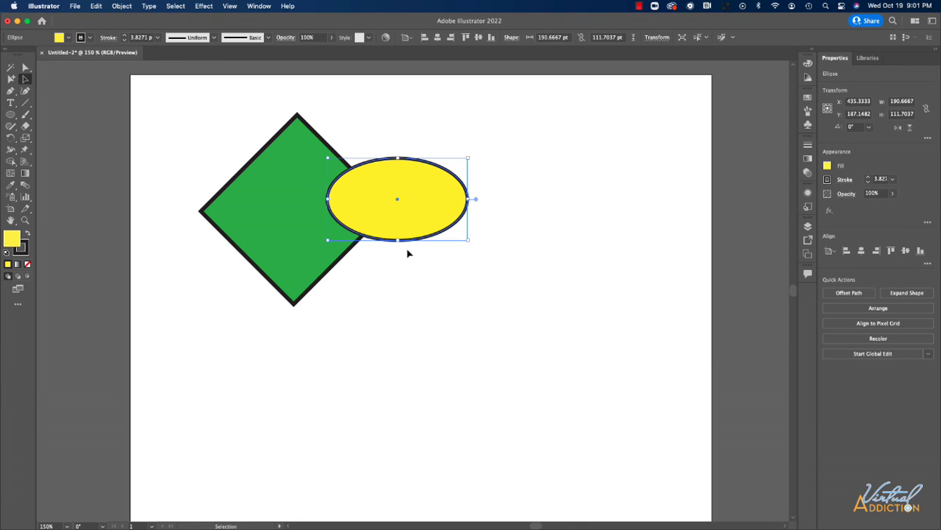